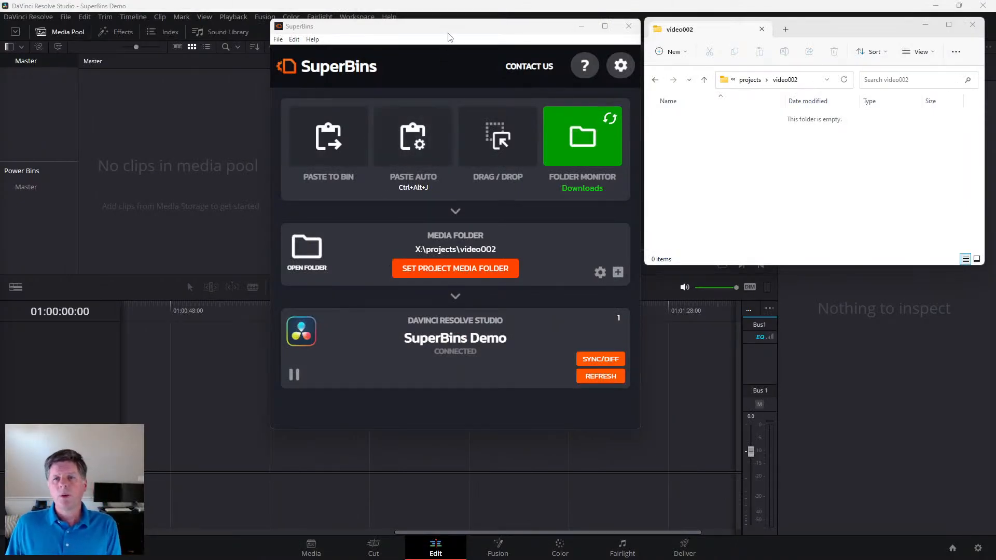
- Arrange the SuperBins window beside the video002 folder window, with the mediaFiles folder window directly below video002
drag(447, 26, 422, 63)
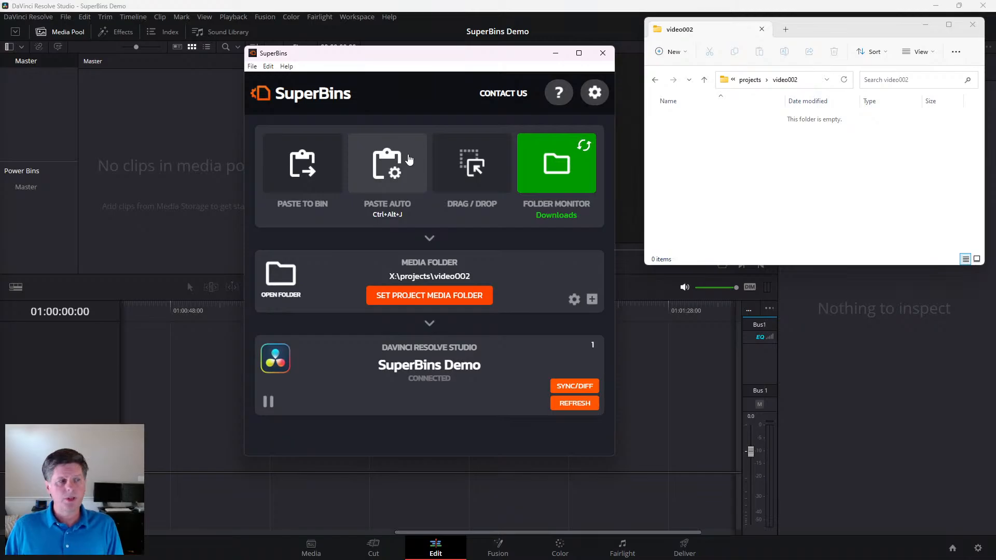
drag(833, 31, 829, 62)
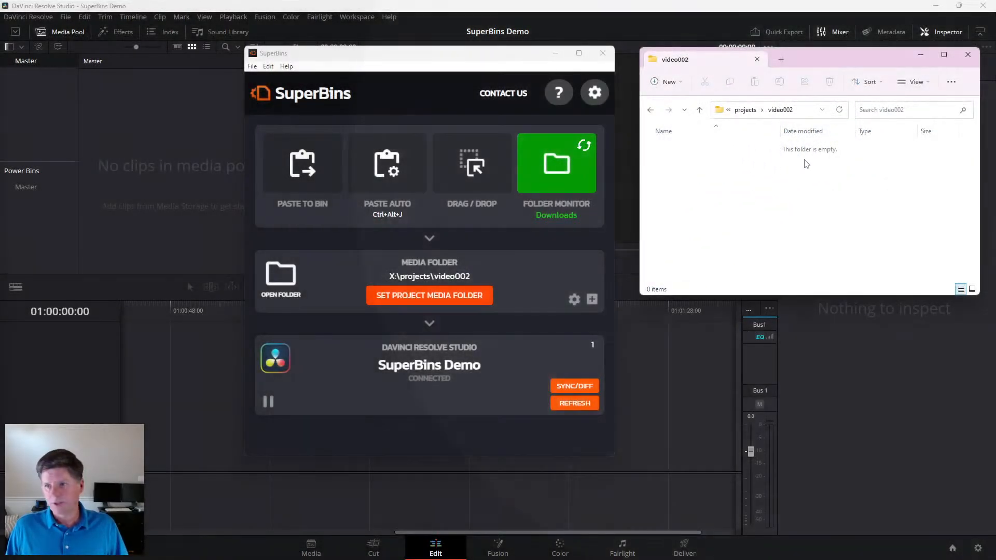
drag(835, 60, 831, 57)
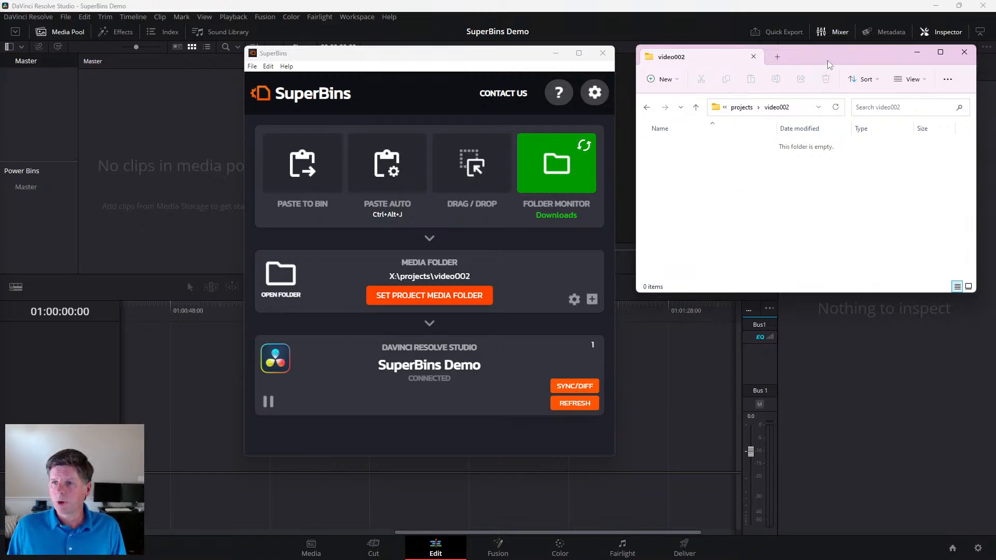
drag(828, 55, 829, 48)
drag(467, 58, 473, 52)
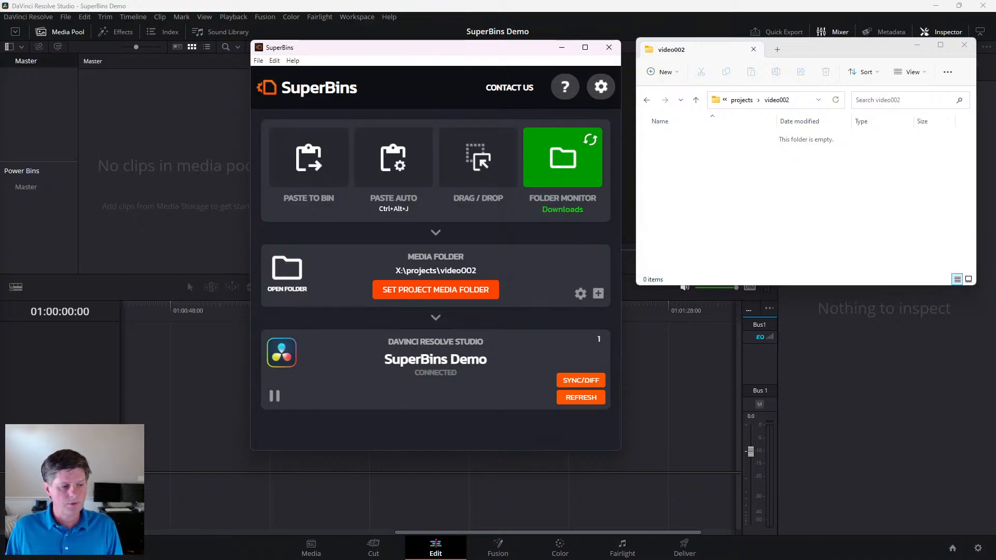
key(alt+Tab)
mouse_move(819, 276)
mouse_down()
mouse_move(795, 263)
mouse_move(817, 290)
mouse_up()
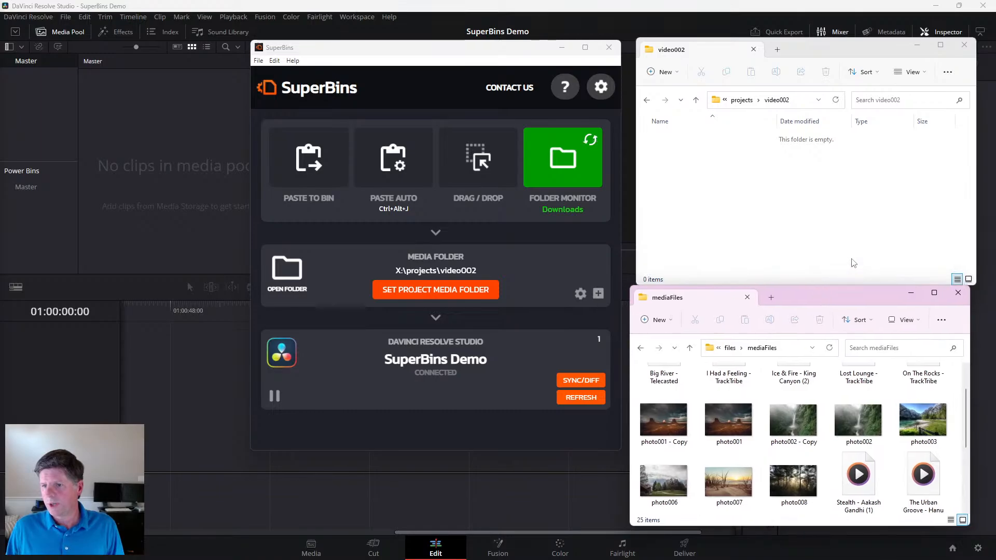
- Create a new folder named Footage in the video002 project folder
click(855, 262)
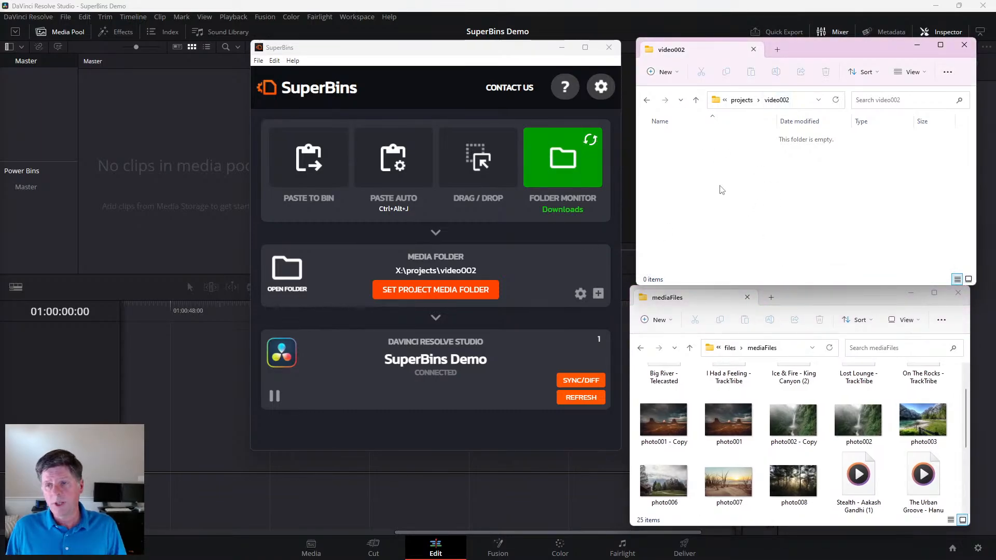
right_click(679, 176)
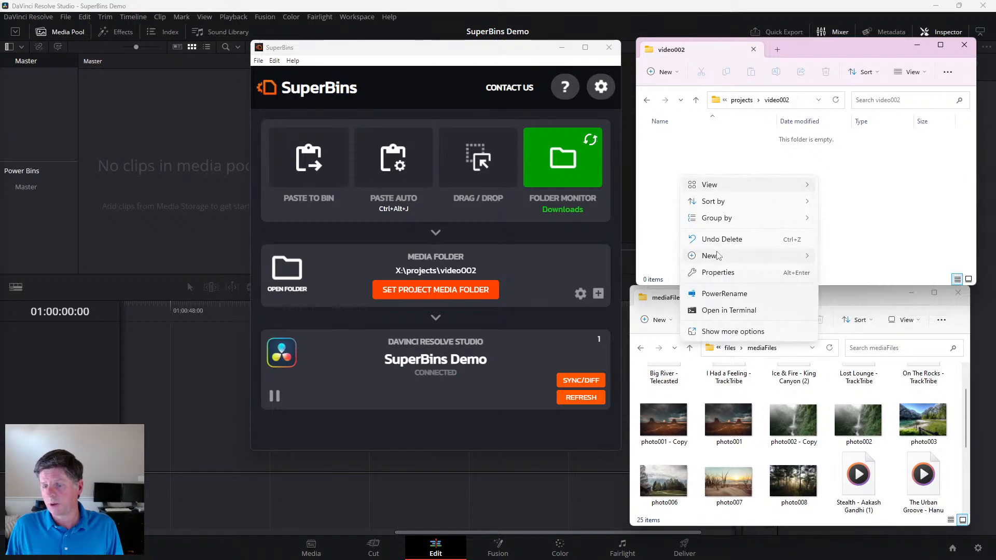
mouse_move(723, 256)
click(845, 259)
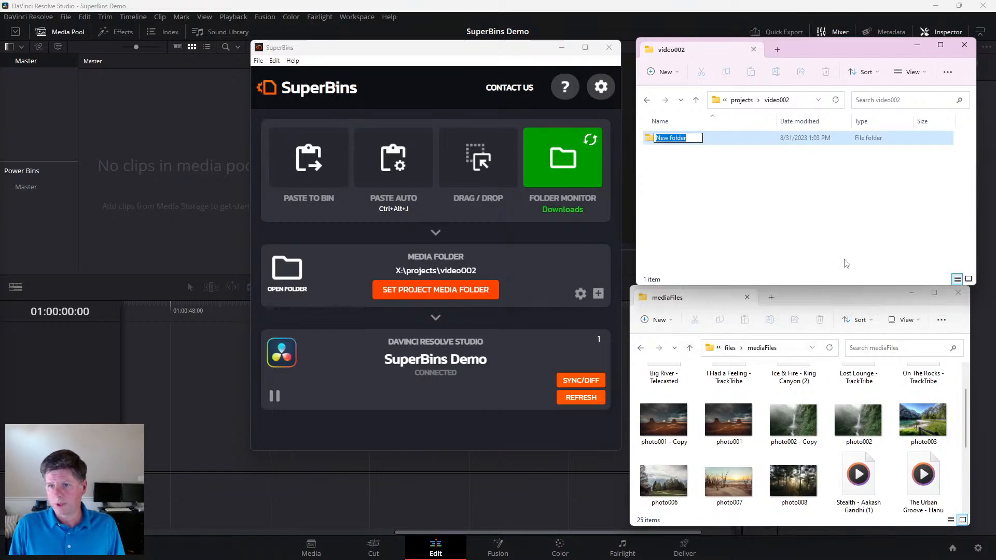
text(Footage)
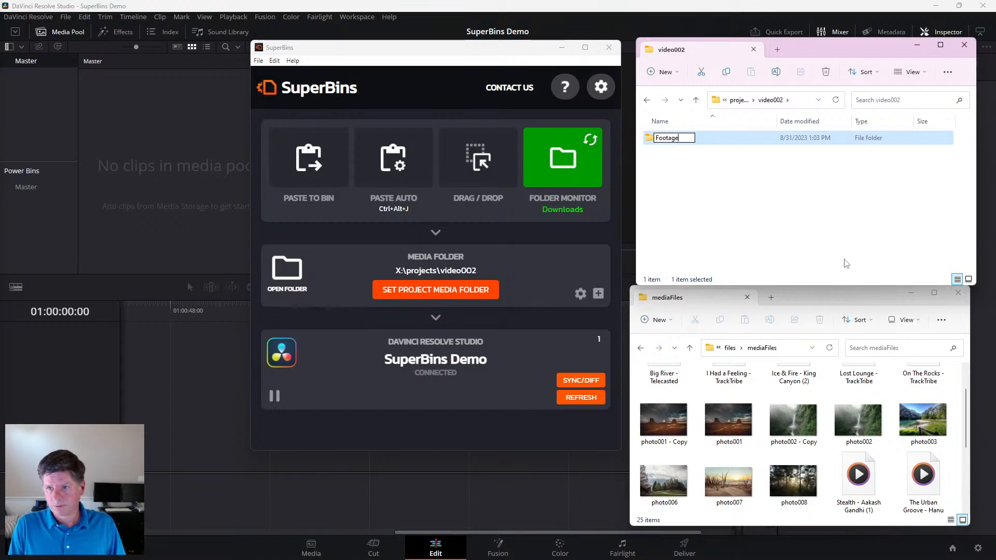
click(789, 193)
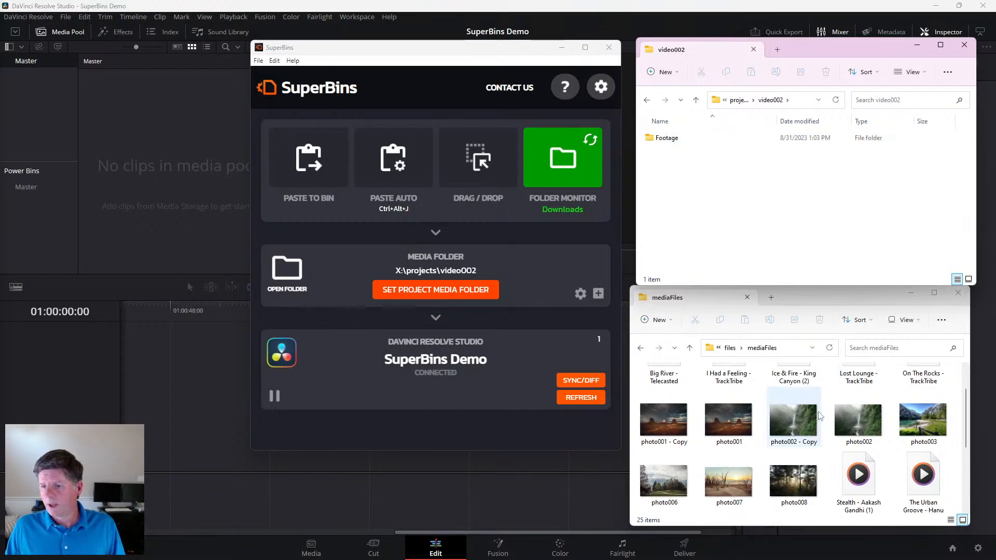
- Copy video003 and video004 from the mediaFiles folder into the Footage folder
scroll(818, 410, down, 1)
scroll(849, 402, up, 3)
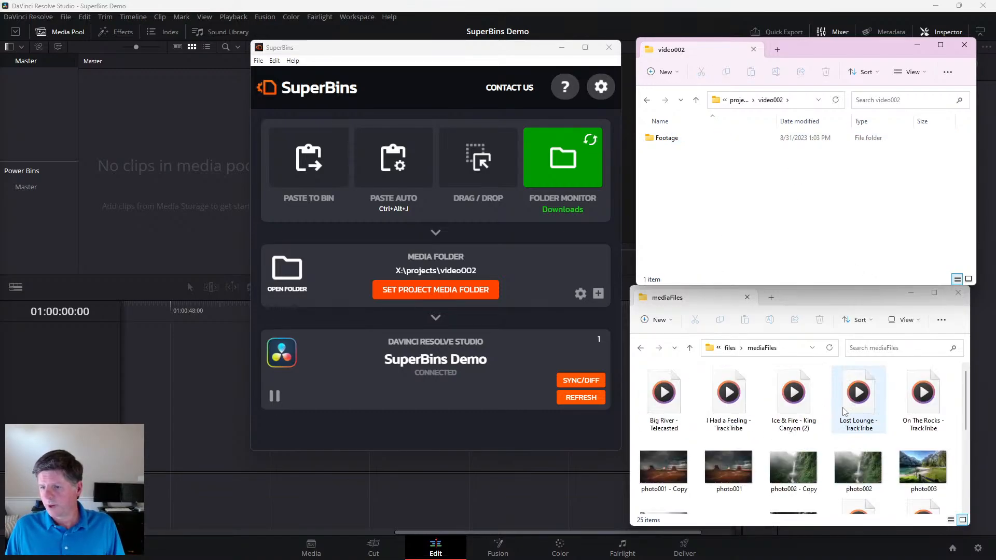
scroll(842, 442, down, 4)
click(794, 487)
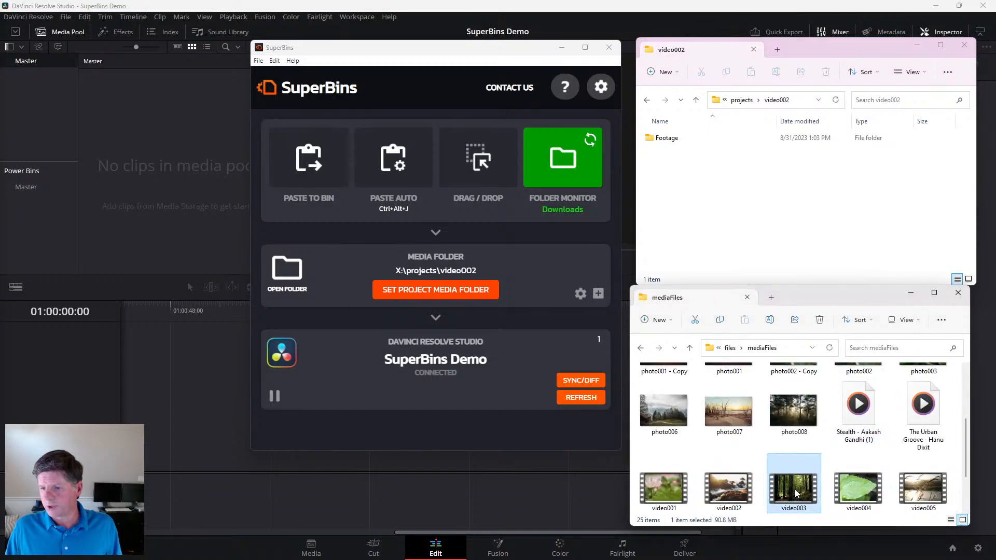
ctrl+click(860, 490)
drag(805, 493, 669, 142)
click(701, 143)
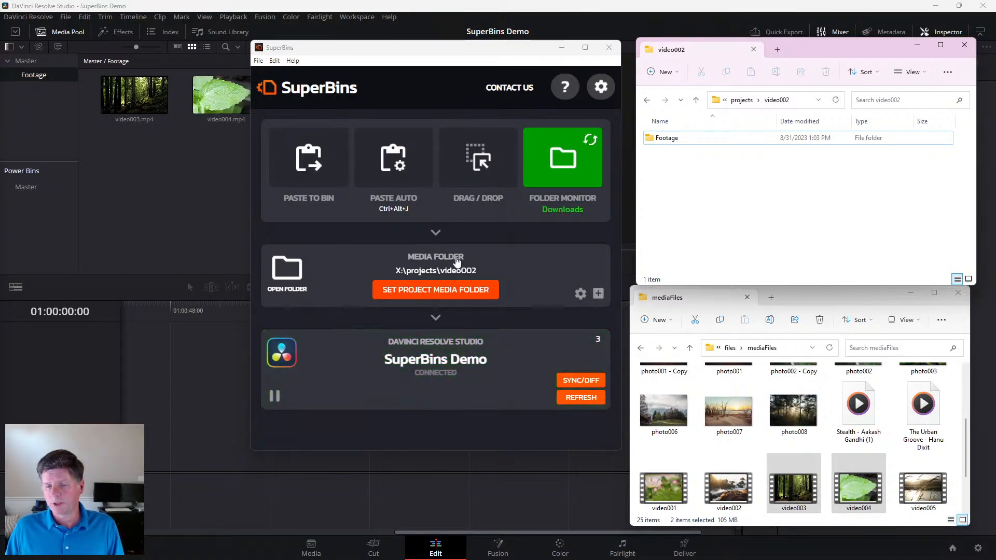
- Show the Footage bin in DaVinci Resolve, with both folder windows in front and SuperBins minimised
click(32, 76)
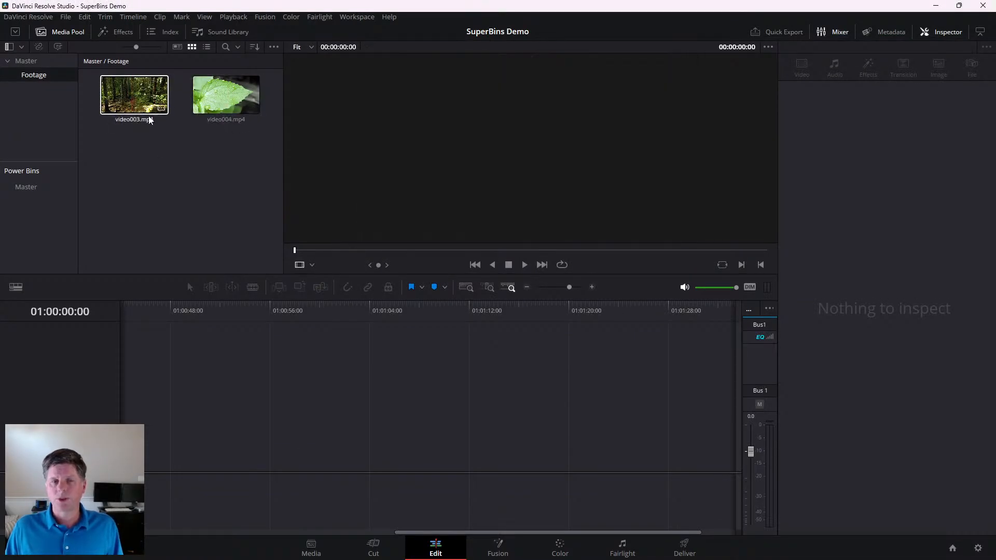
key(alt+Tab)
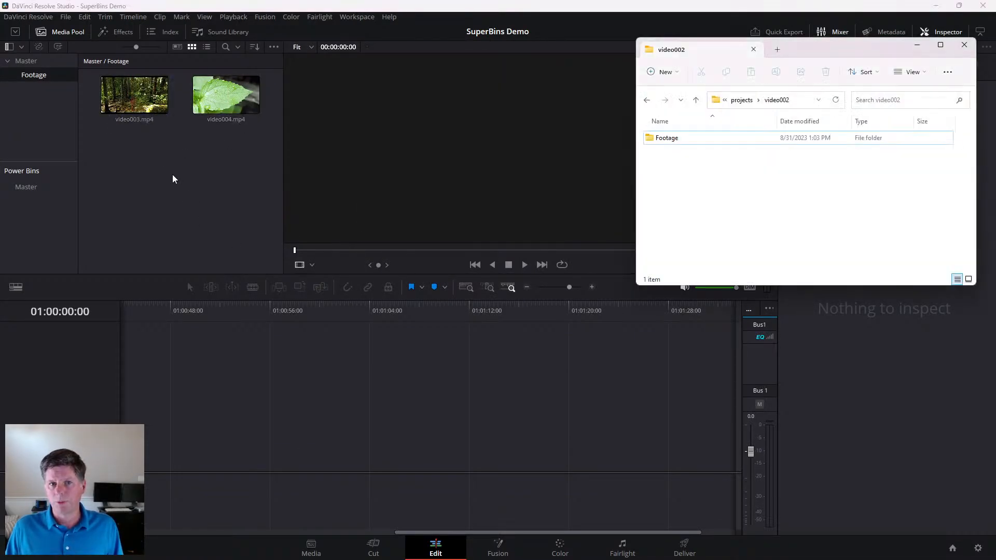
key(alt+Tab)
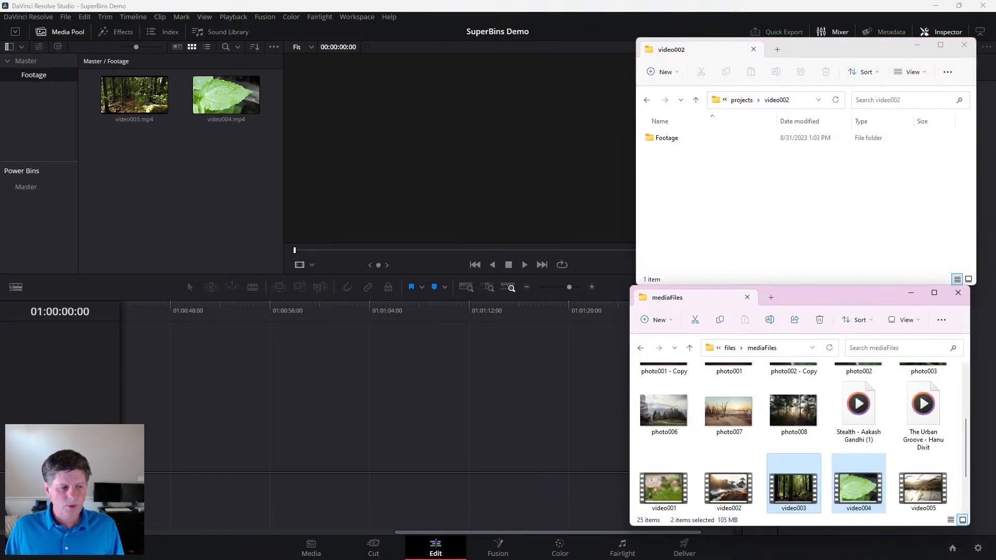
key(alt+Tab)
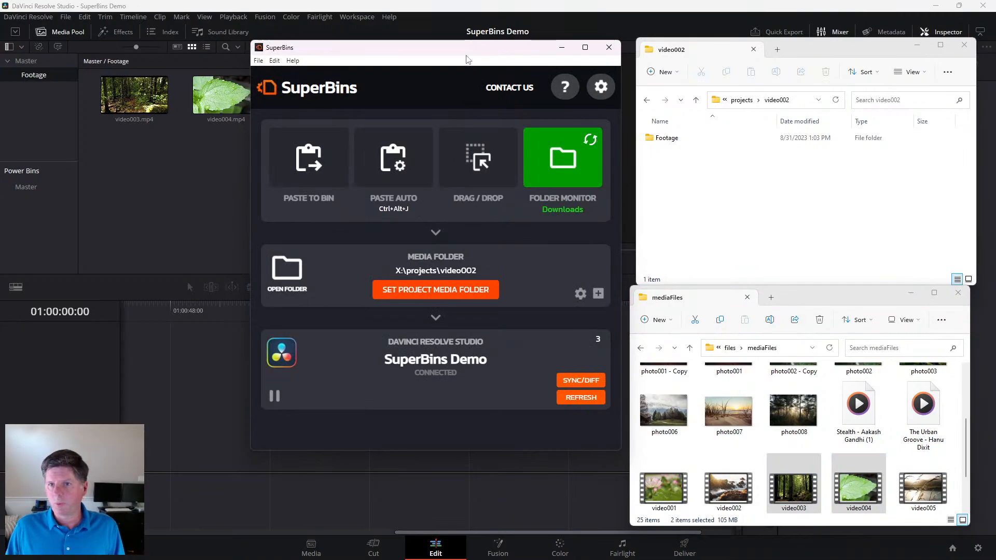
drag(490, 52, 439, 60)
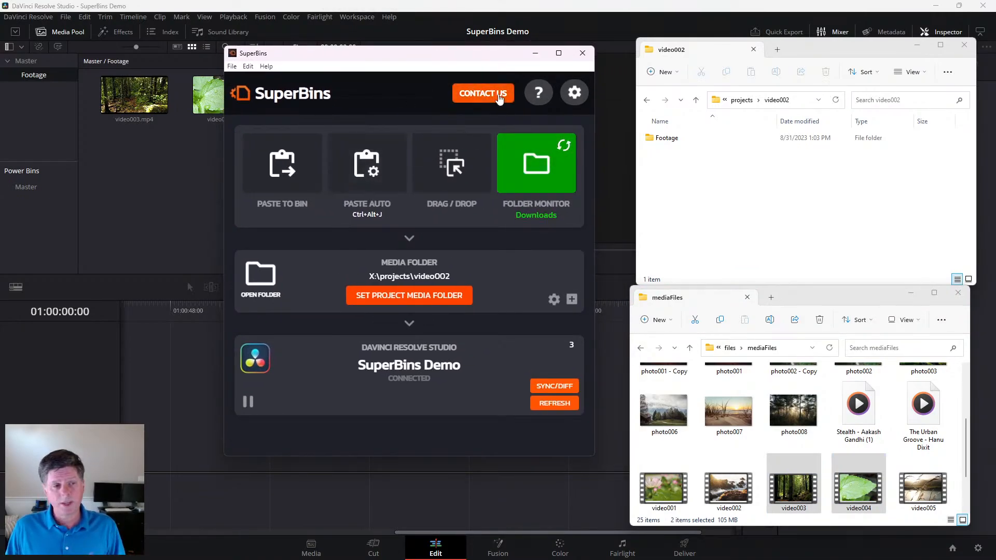
click(536, 52)
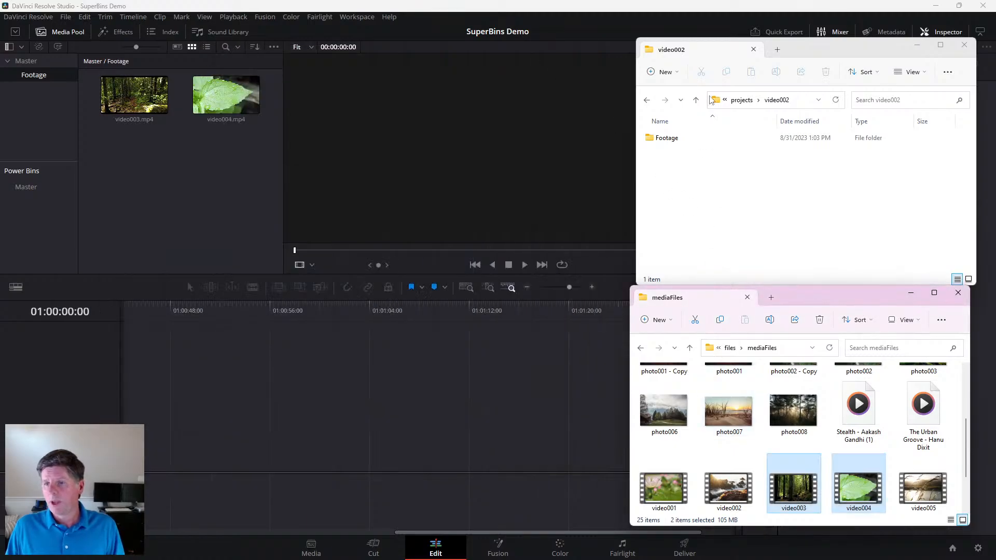
- Create a new folder named Images in the video002 project folder
right_click(674, 182)
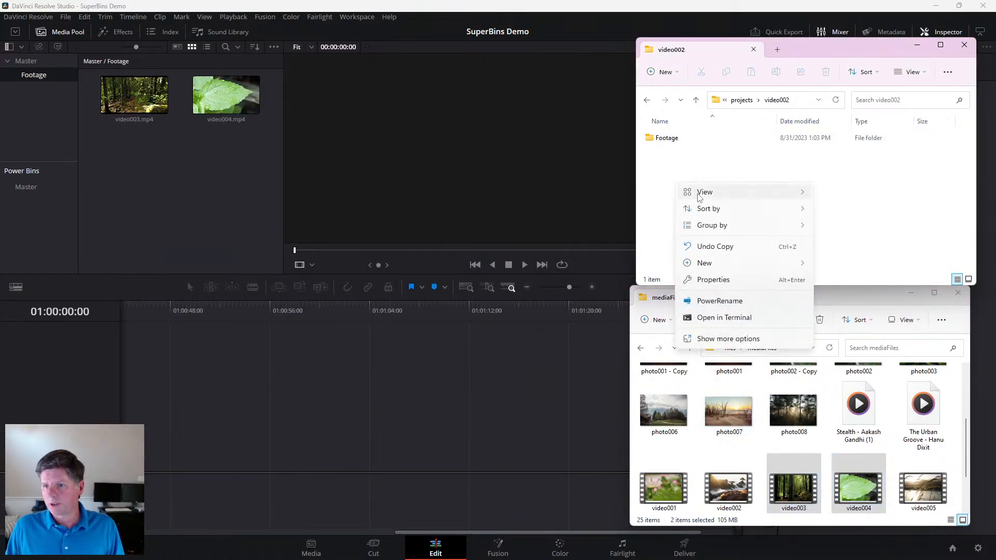
mouse_move(726, 263)
click(841, 263)
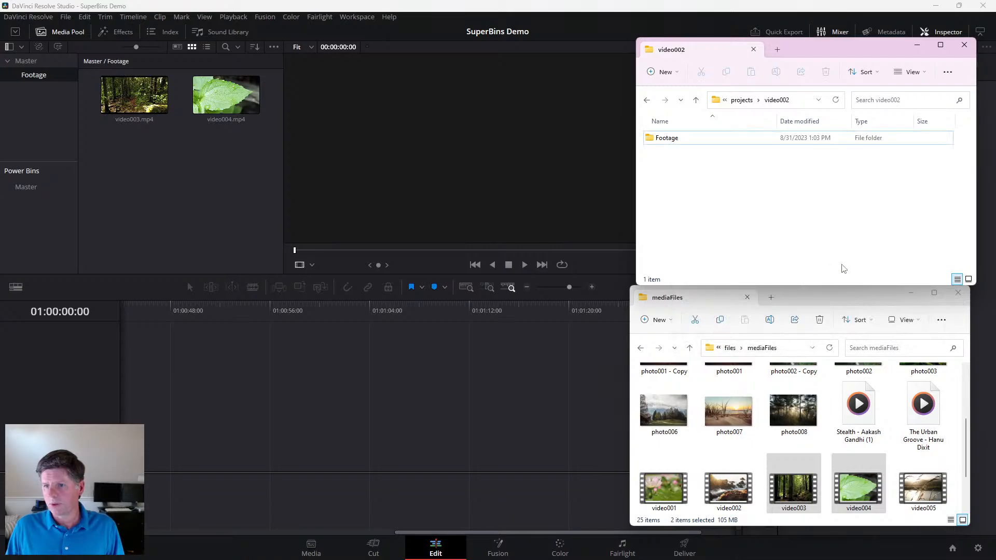
text(Image)
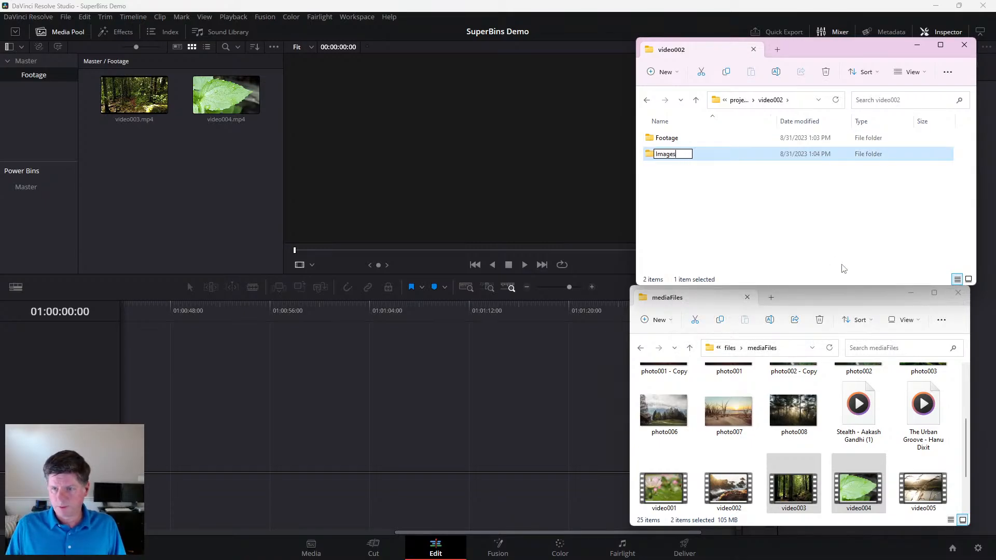
text(s)
click(757, 237)
- Copy photo006, photo007 and photo008 from the mediaFiles folder into the Images folder
click(666, 410)
ctrl+click(729, 410)
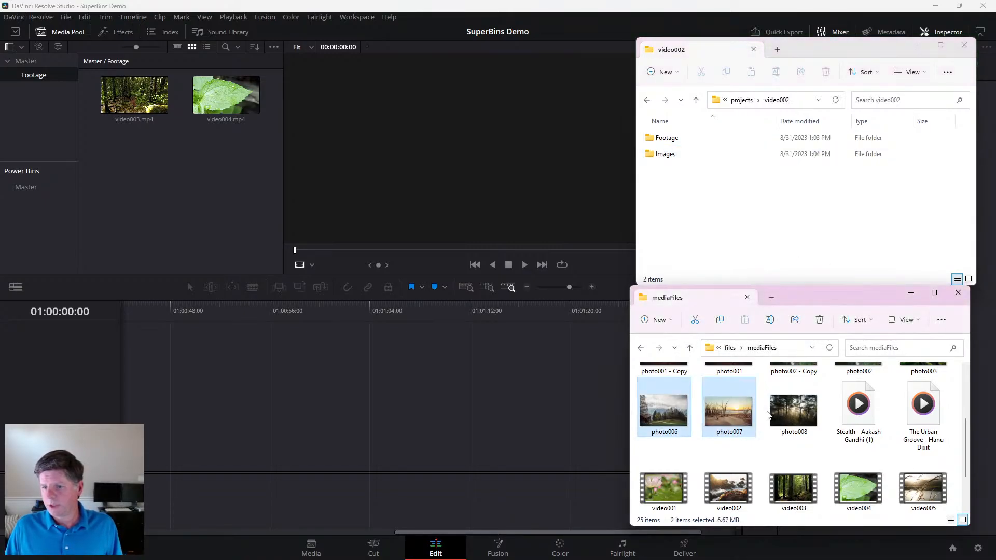
ctrl+click(795, 410)
drag(679, 410, 669, 154)
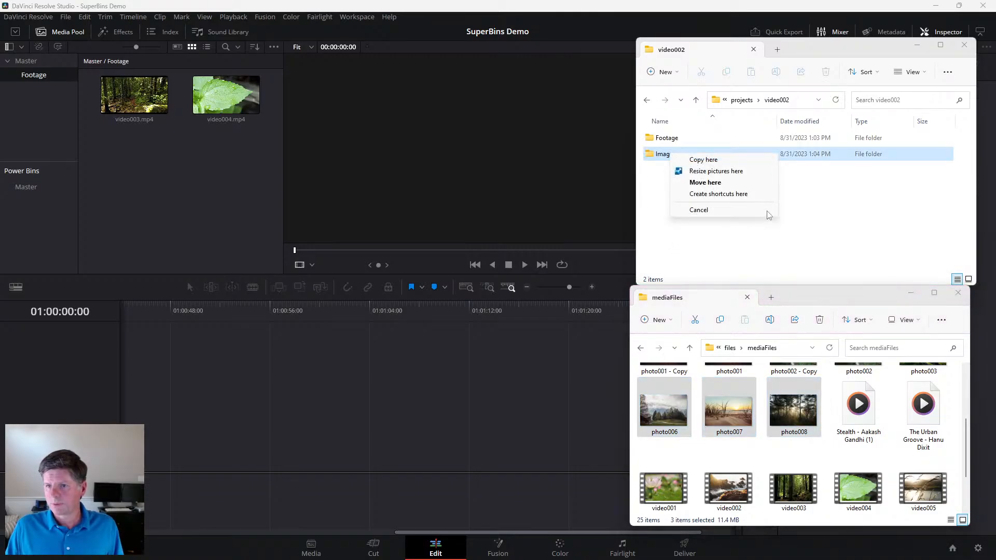
click(726, 162)
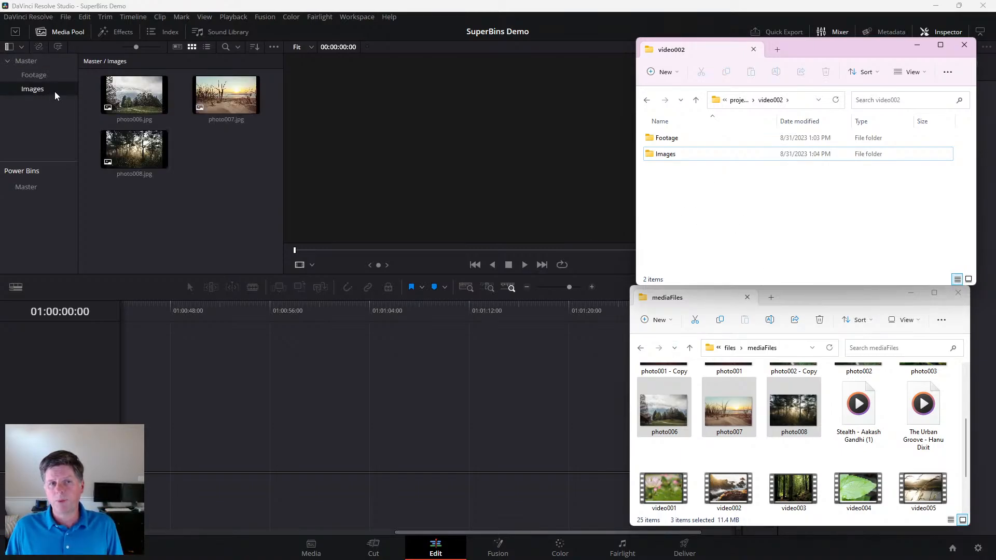
click(198, 98)
click(186, 113)
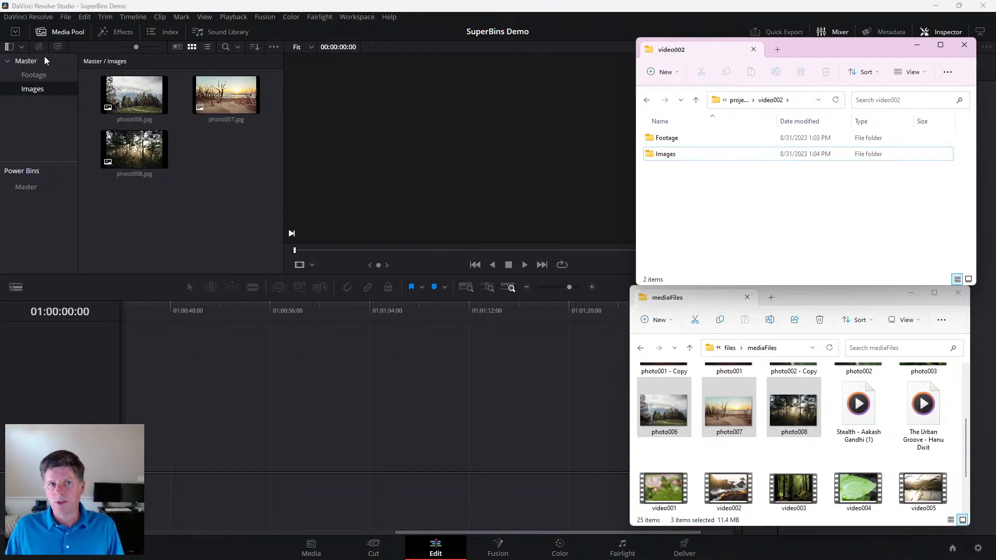
click(138, 106)
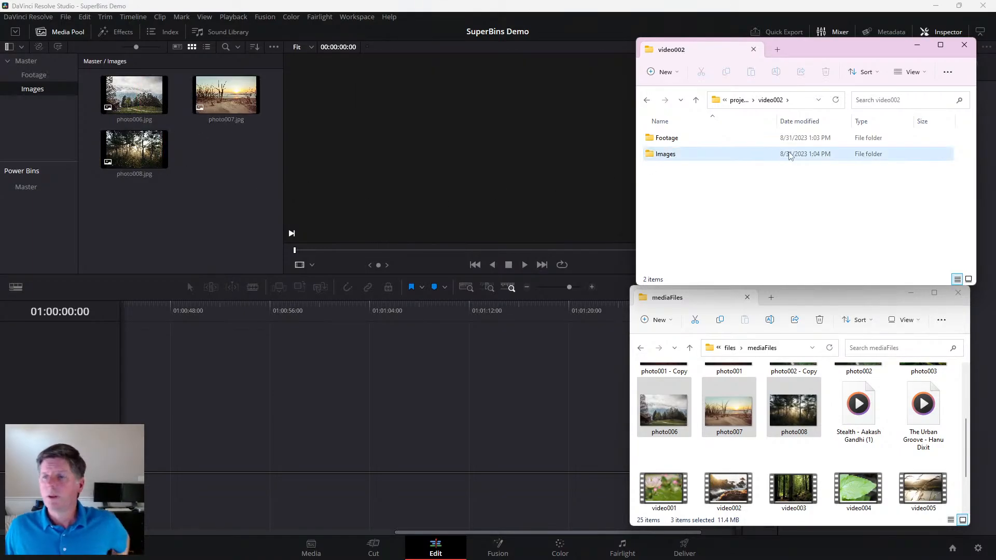
- Line up the video002 and mediaFiles folder windows and bring SuperBins back beside them
drag(839, 45, 840, 42)
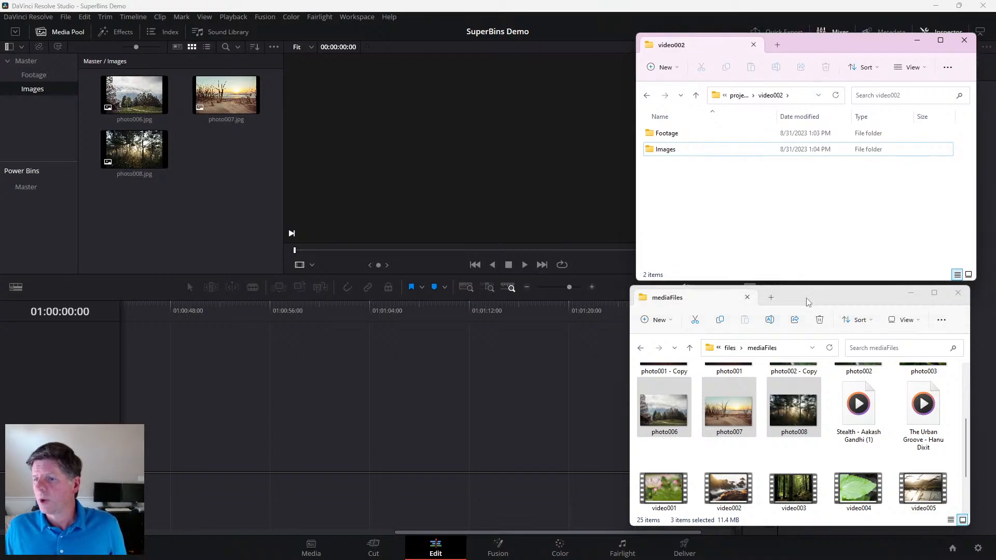
drag(806, 298, 813, 293)
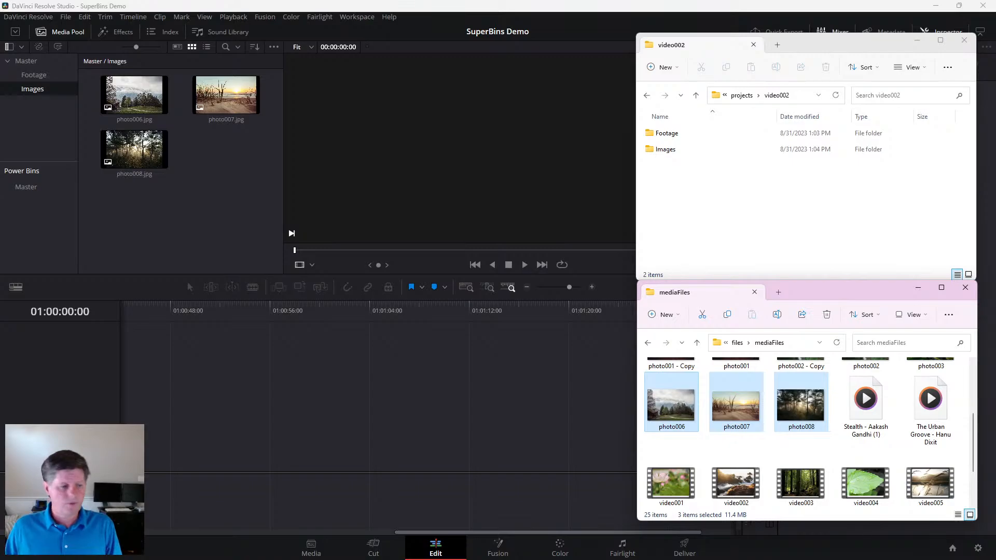
key(alt+Tab)
drag(417, 58, 432, 52)
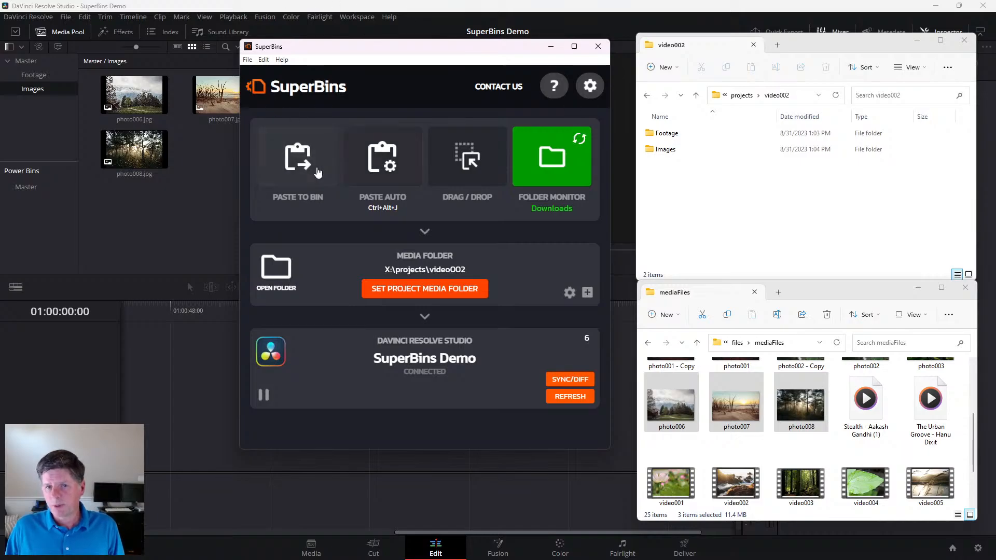
click(561, 162)
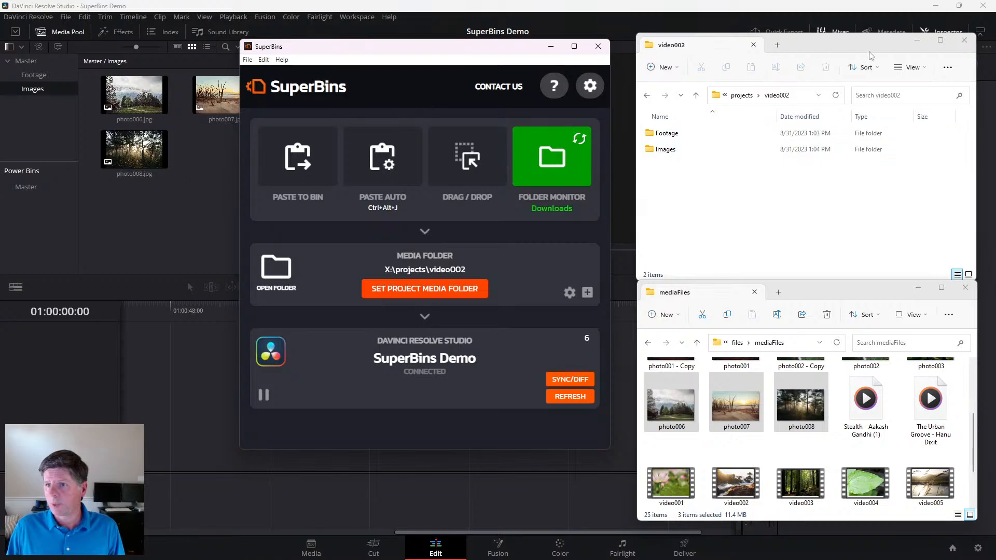
- Minimise the video002, mediaFiles and SuperBins windows to leave only DaVinci Resolve in view
click(917, 39)
drag(860, 283, 887, 220)
click(916, 222)
drag(455, 52, 544, 73)
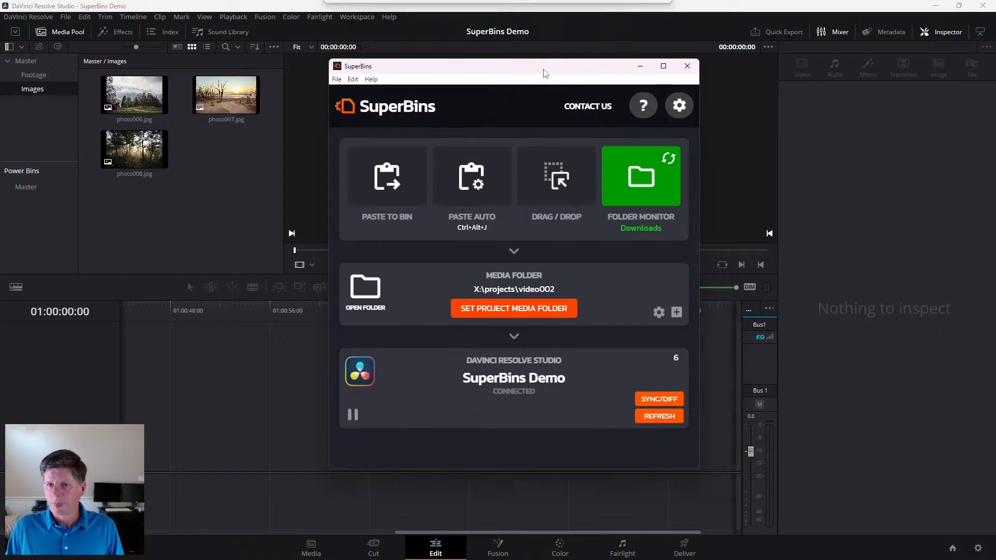
click(640, 66)
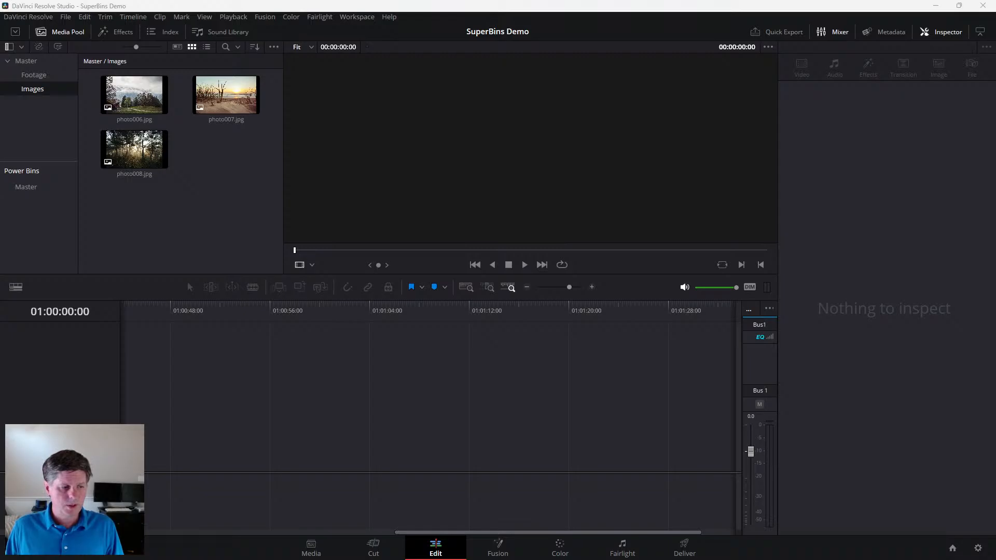
- Move and enlarge the Pixabay browser window beside the Resolve media pool and search Pixabay for balloons
drag(549, 80, 726, 58)
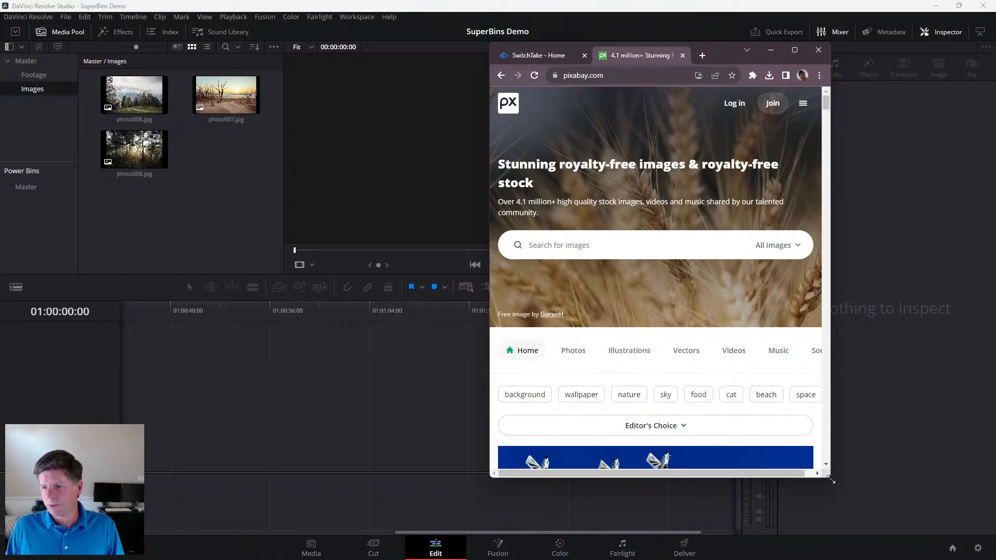
drag(830, 476, 954, 495)
click(709, 238)
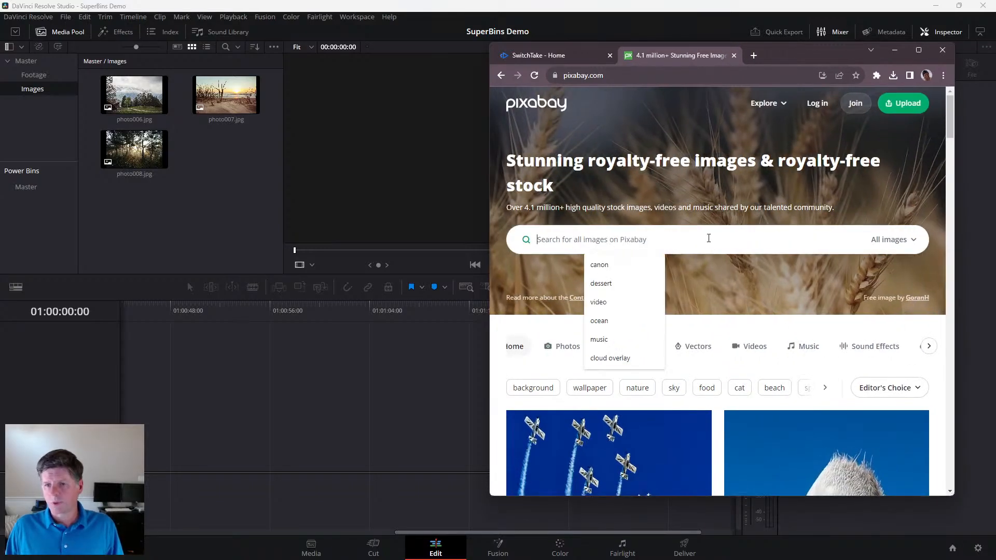
text(ball)
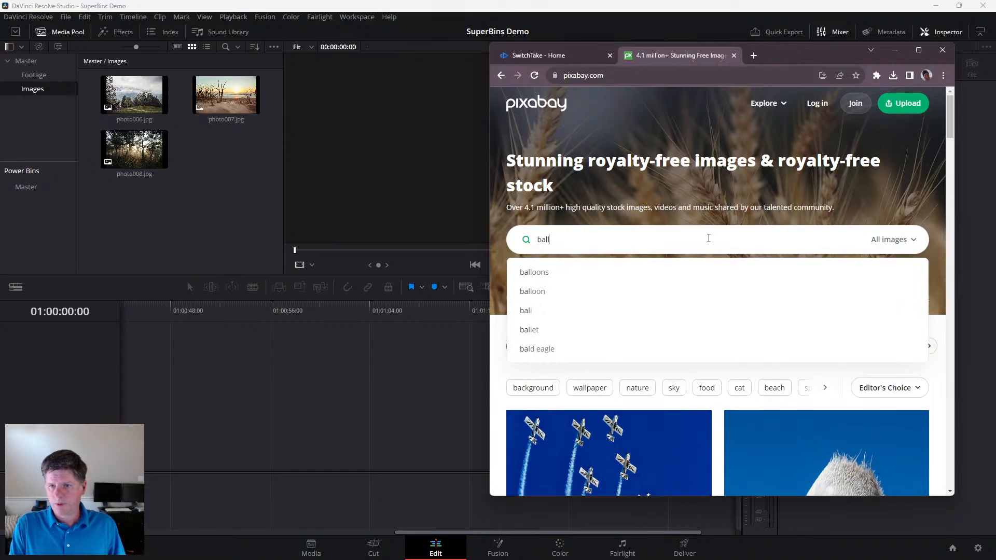
text(oons)
key(Return)
- Copy the image address of the multicoloured balloon bunch photo and add the image to the Images bin with SuperBins
scroll(802, 161, down, 5)
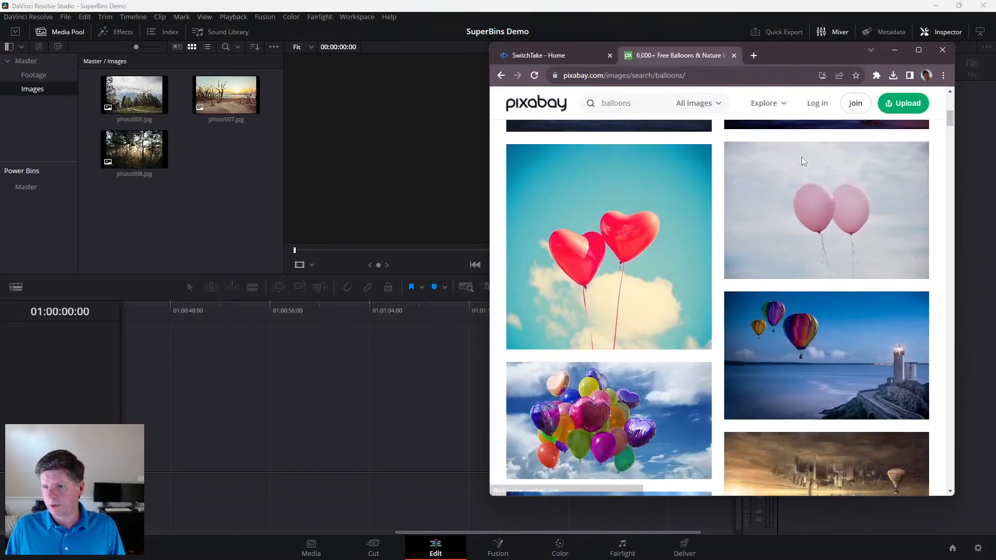
scroll(802, 157, down, 4)
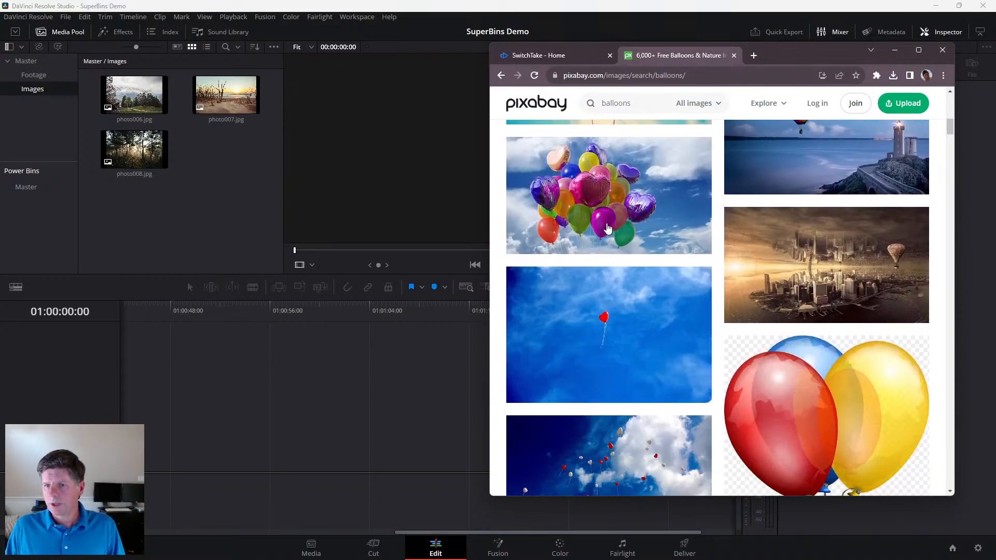
scroll(608, 228, up, 1)
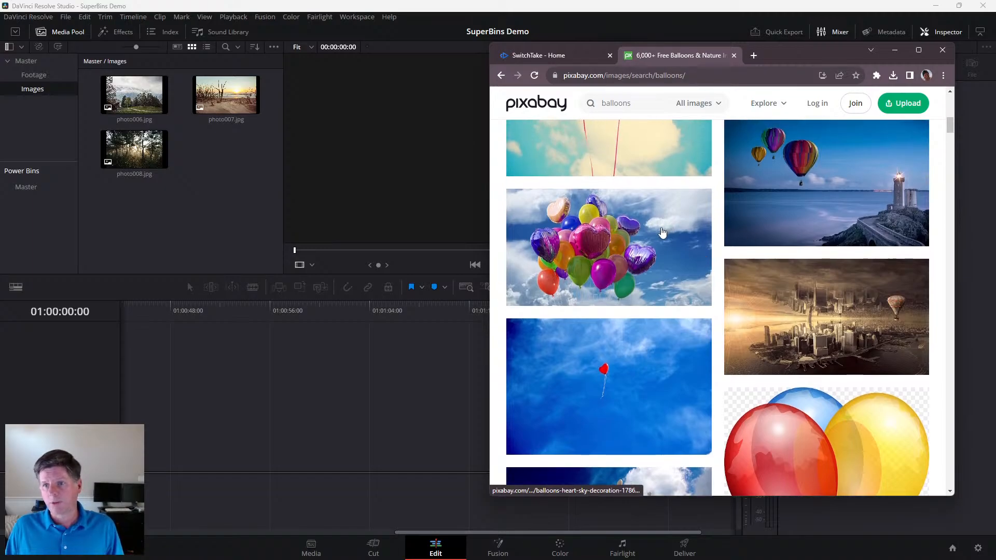
right_click(637, 234)
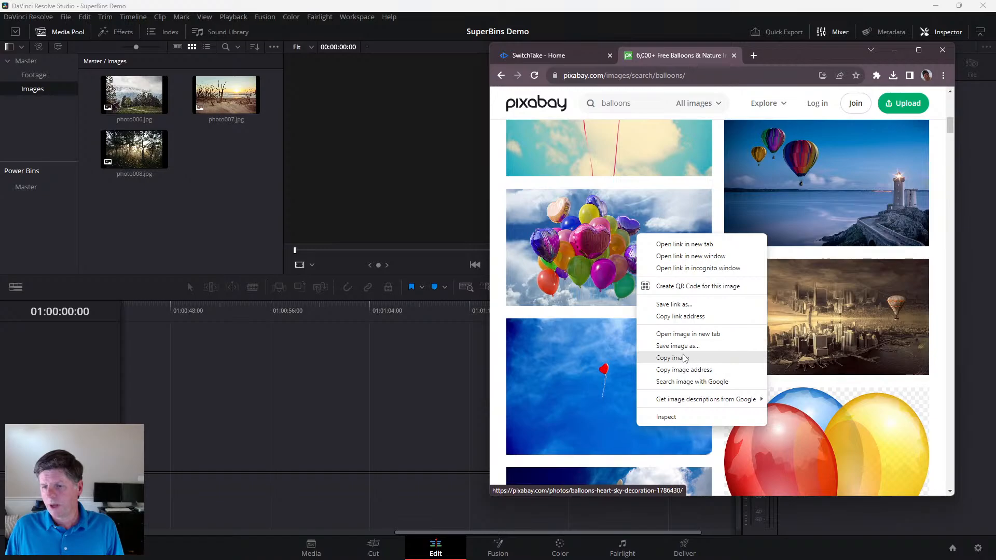
click(703, 370)
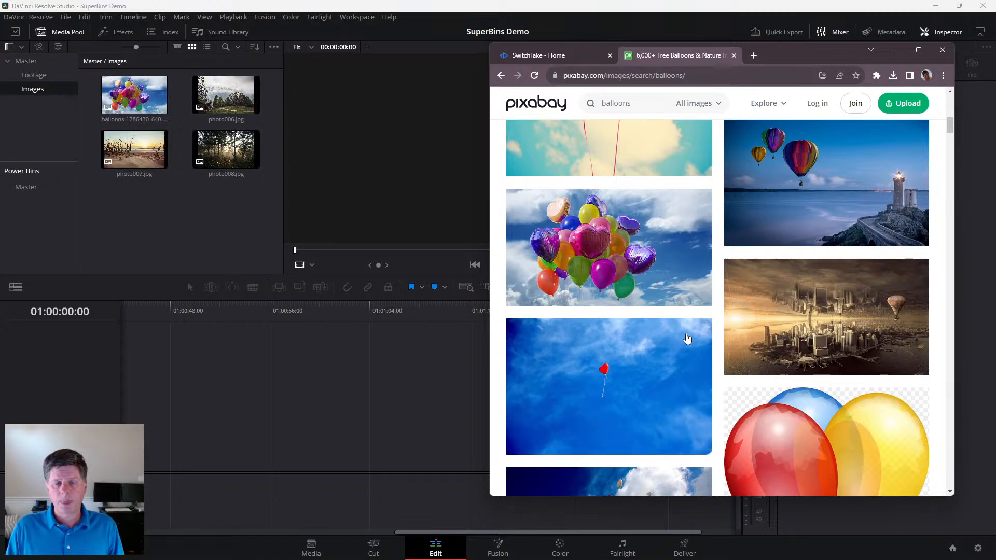
- Preview the added balloons image in Resolve and look for its file in the Images subfolder of video002
click(127, 105)
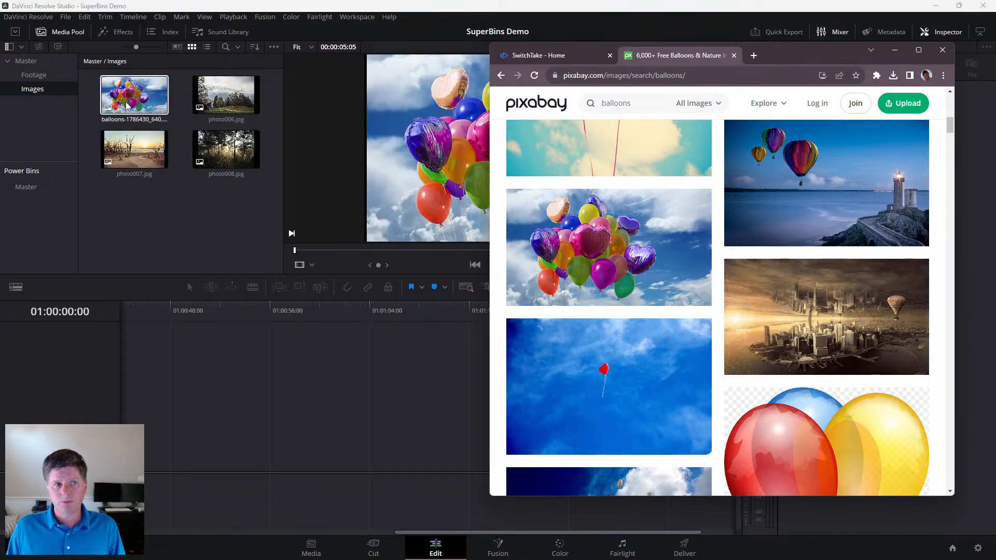
click(135, 134)
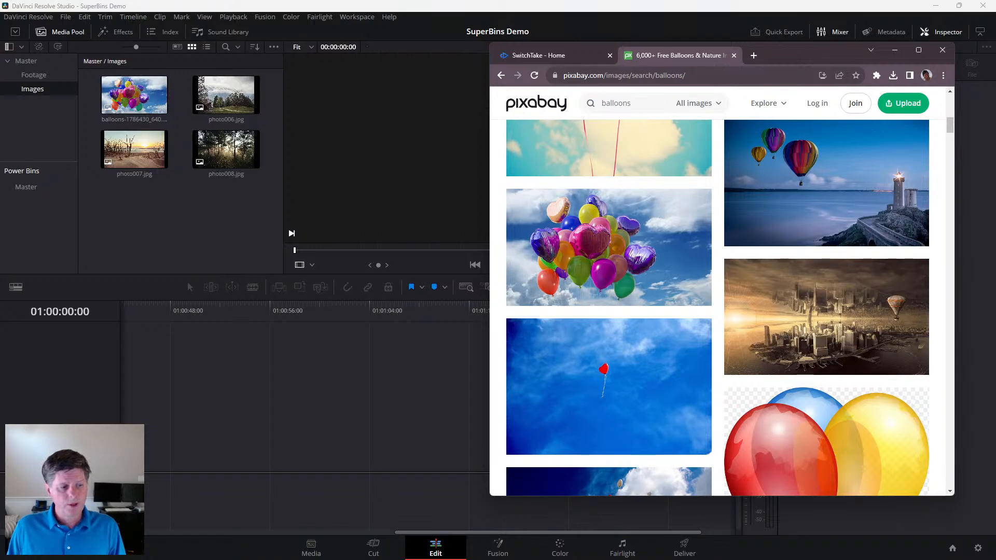
key(alt+Tab)
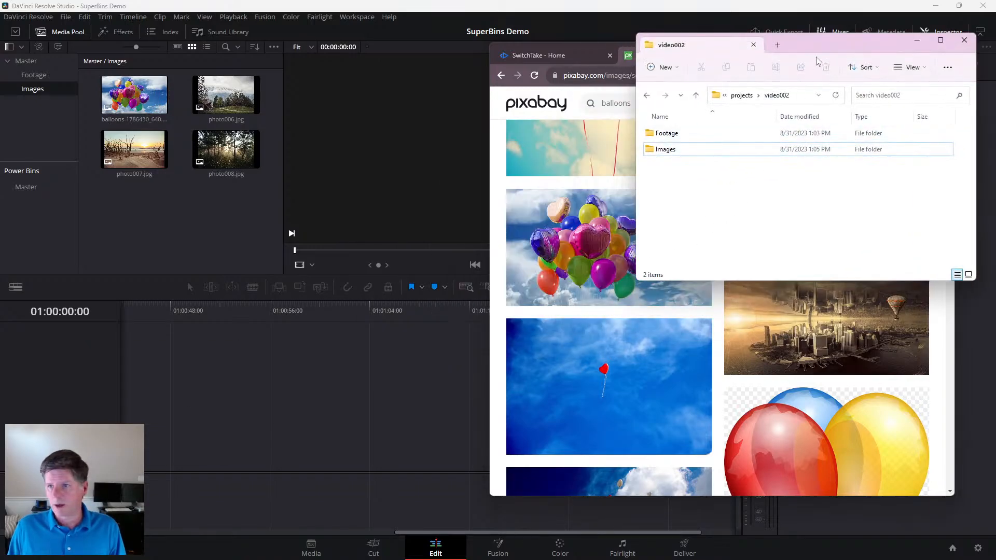
drag(821, 48, 802, 46)
double_click(658, 148)
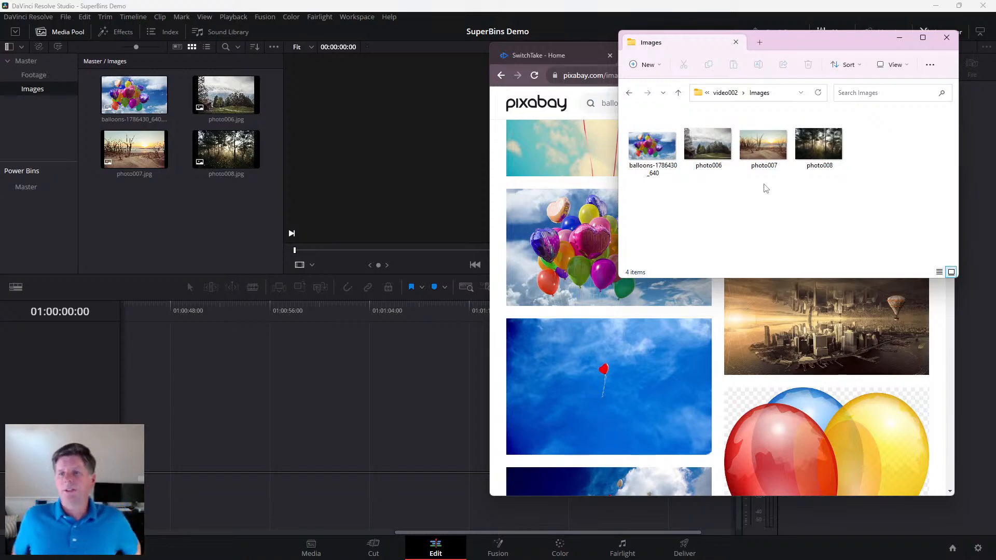
- Return to the Pixabay results and search for party images instead
click(597, 64)
scroll(734, 128, up, 5)
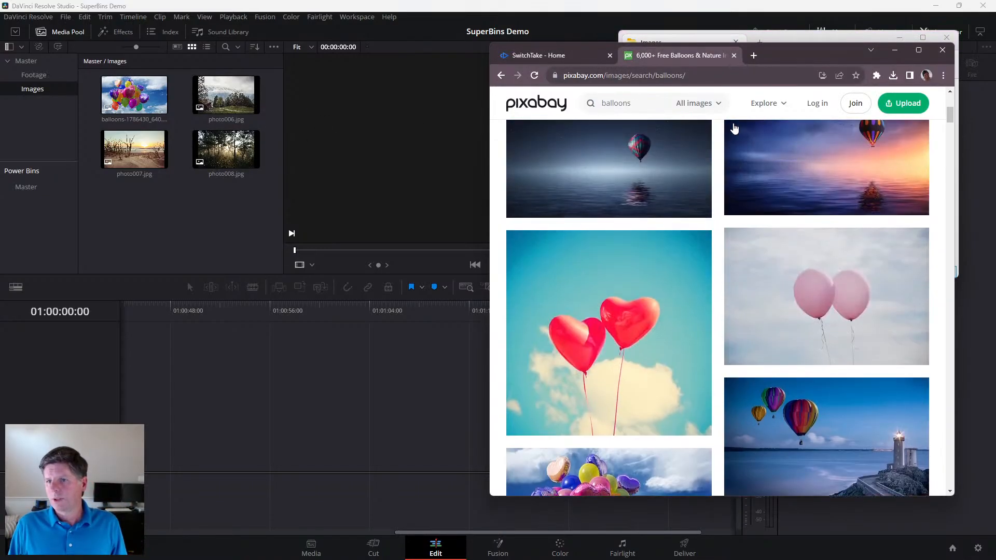
double_click(616, 104)
text(pa)
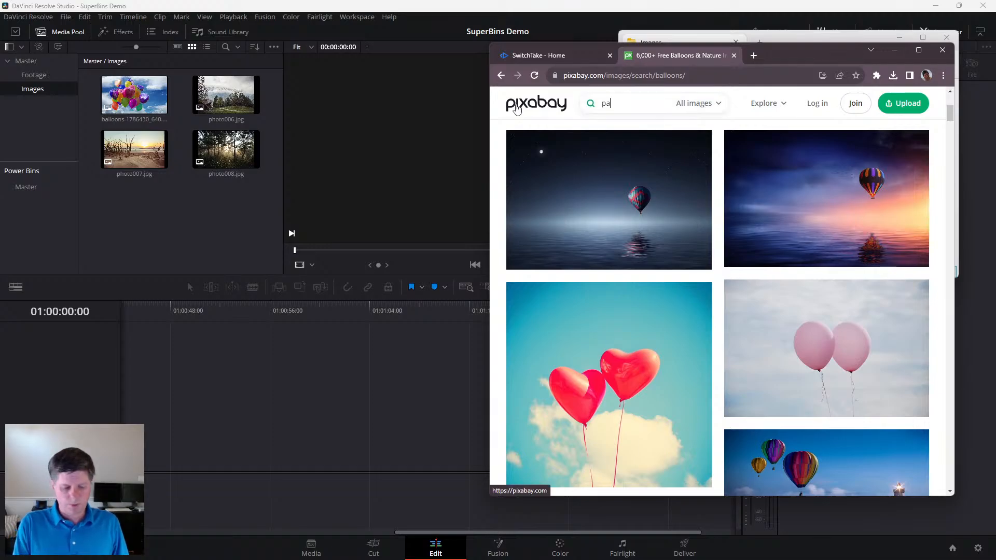
text(rty)
key(Return)
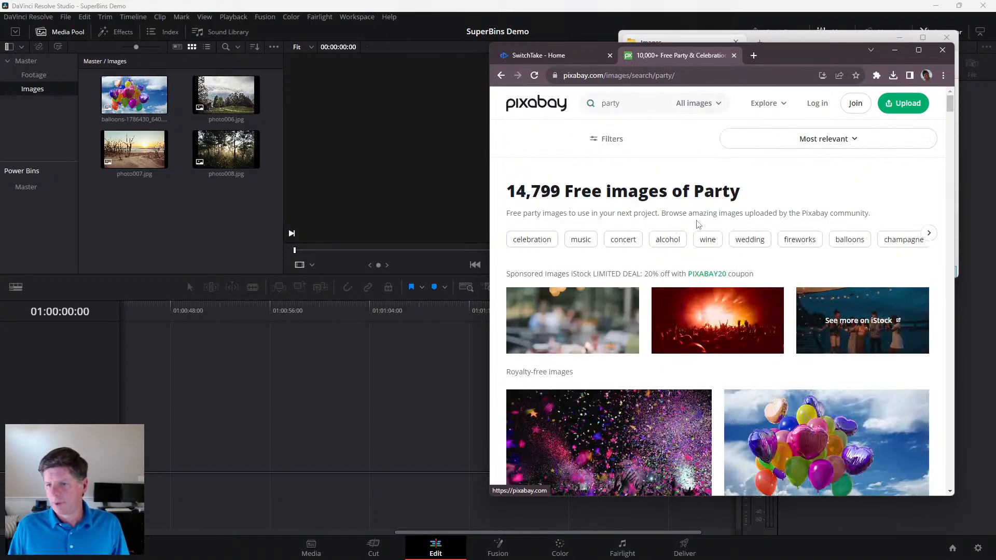
- Copy the image address of the cheering crowd silhouette and send the image to SuperBins for placement in a bin
scroll(802, 229, down, 4)
scroll(801, 229, down, 7)
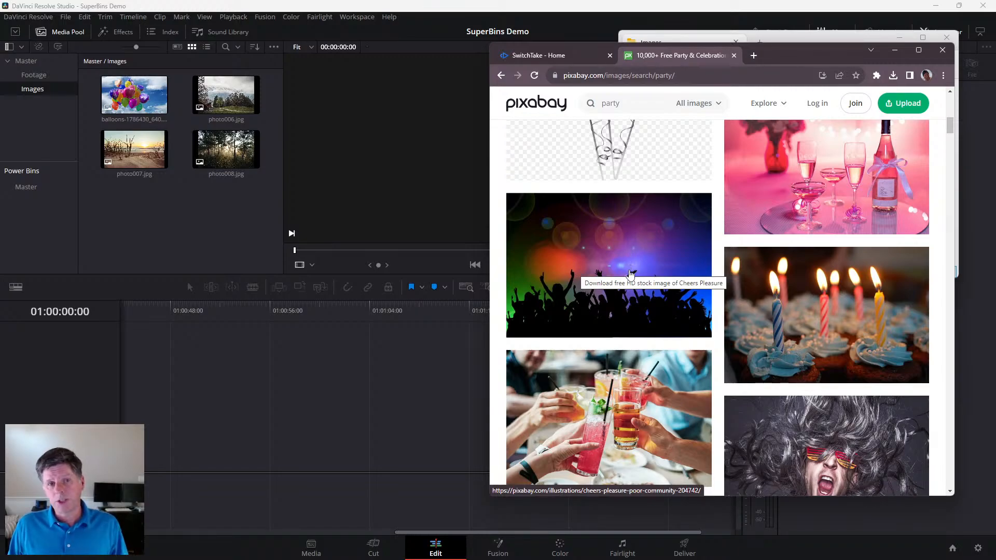
right_click(600, 242)
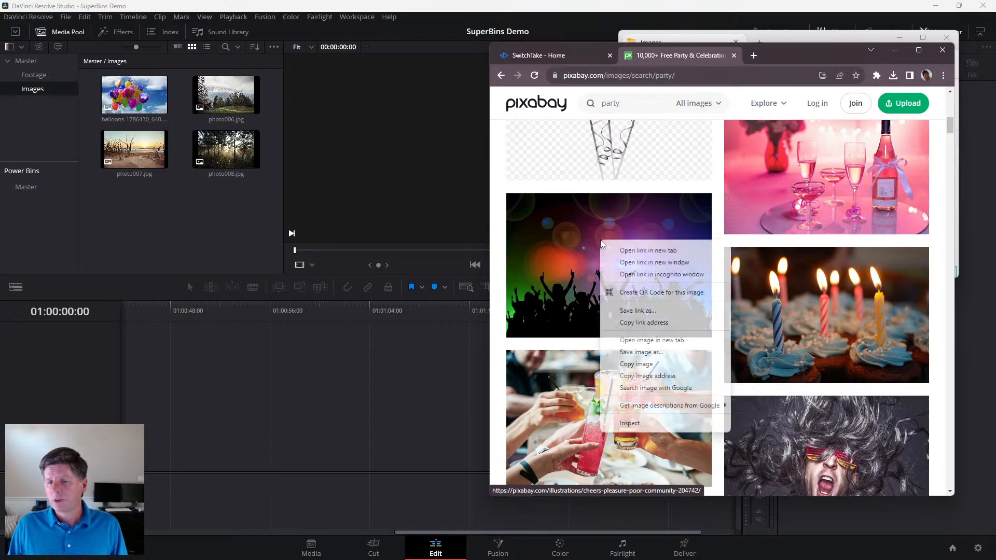
click(648, 378)
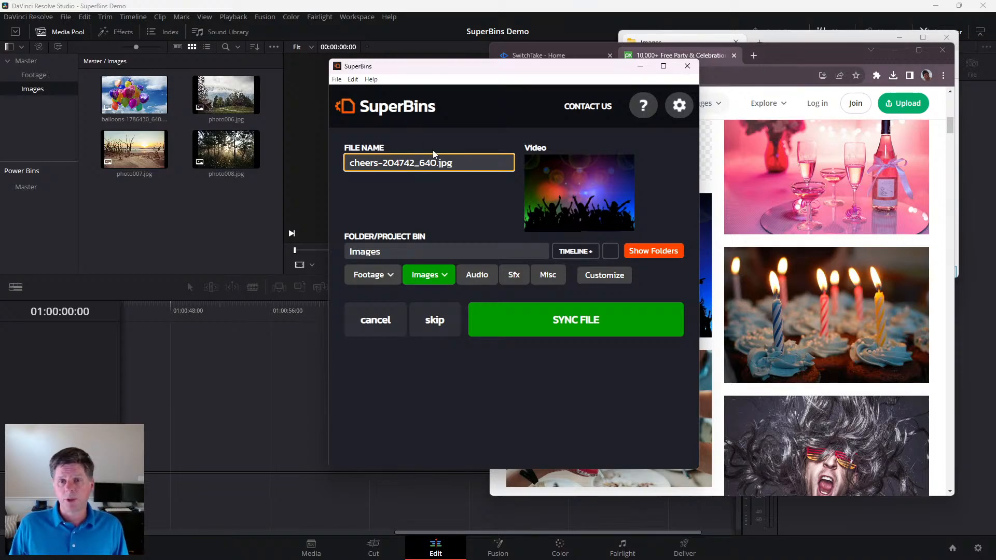
- Rename the incoming crowd image file as party.jpg
drag(431, 163, 268, 163)
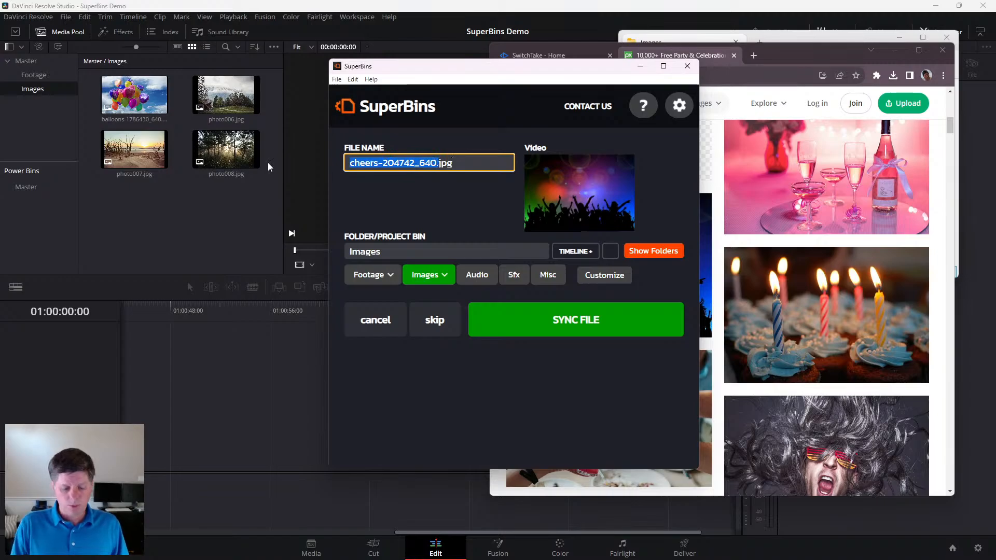
text(party)
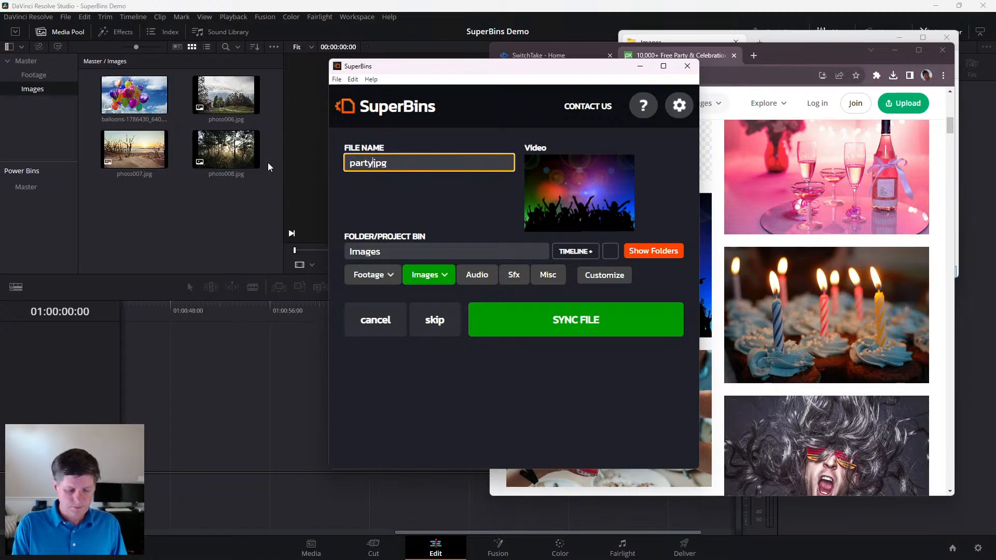
- Review the folder options and the customisable default bin list, and close the list without saving
click(399, 253)
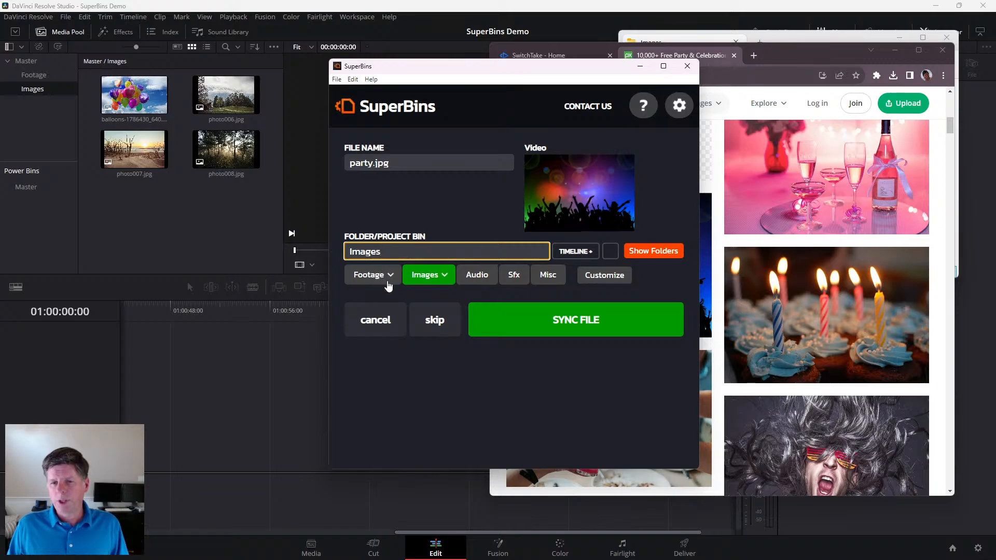
click(391, 281)
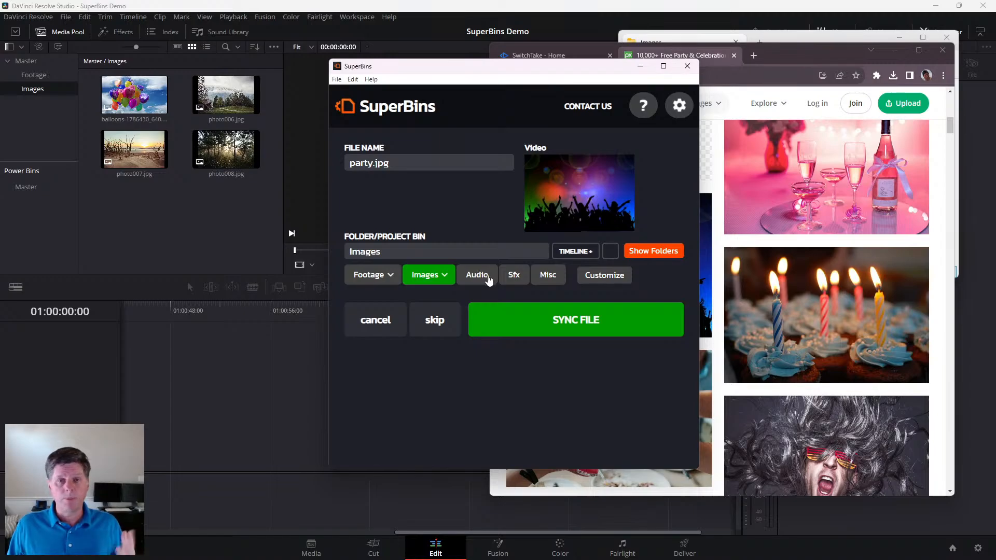
click(604, 276)
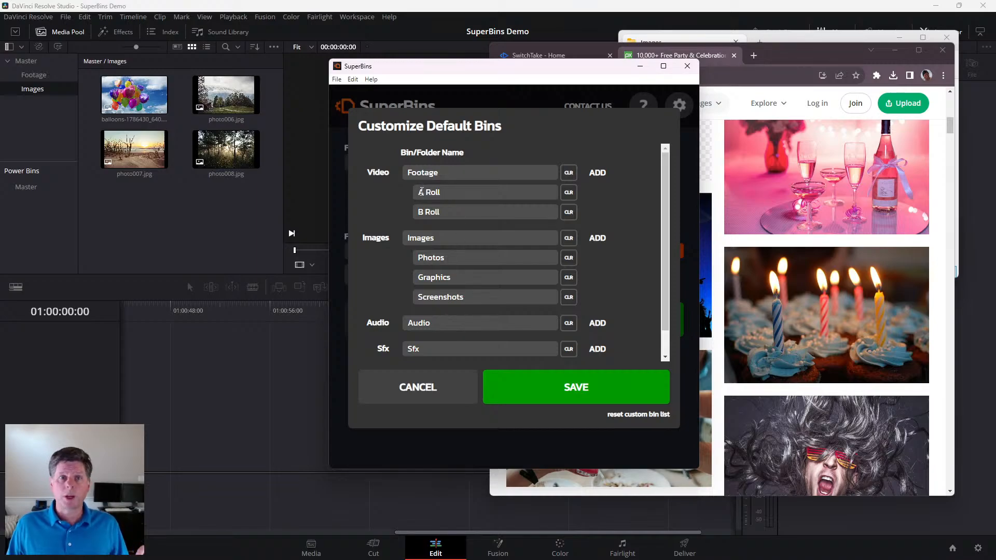
click(415, 388)
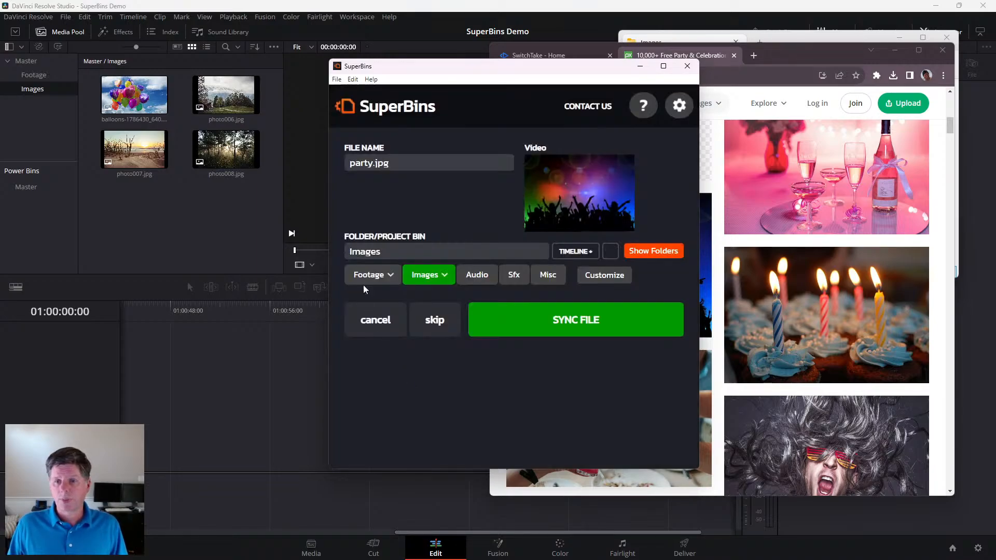
- Set the destination folder and project bin to Images/Party/Fun and sync the file
click(433, 275)
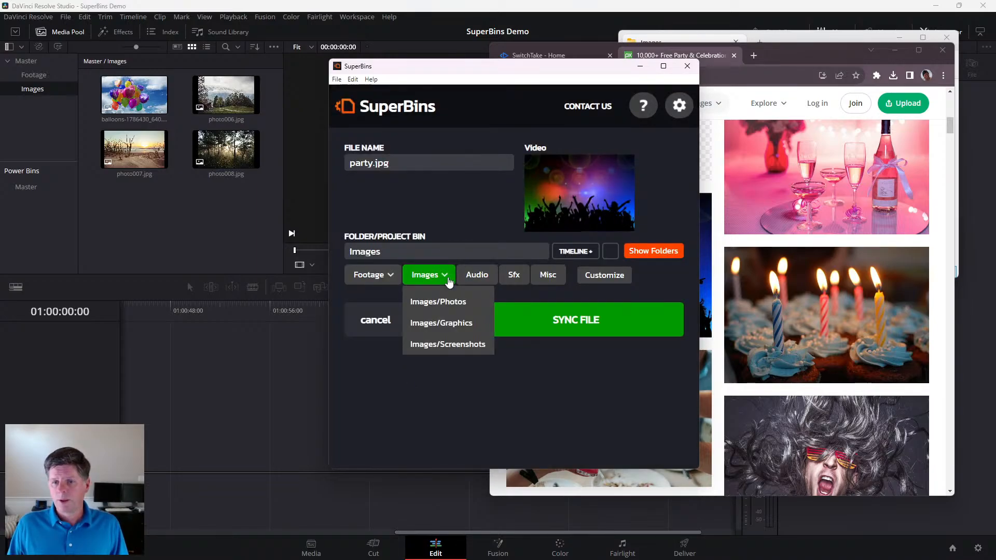
click(430, 324)
double_click(422, 251)
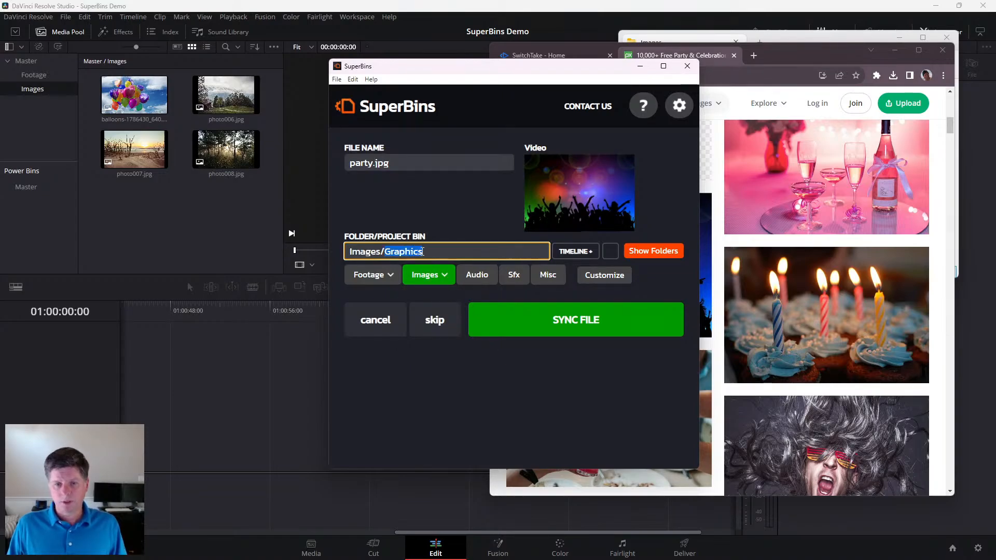
text(Party/Fun)
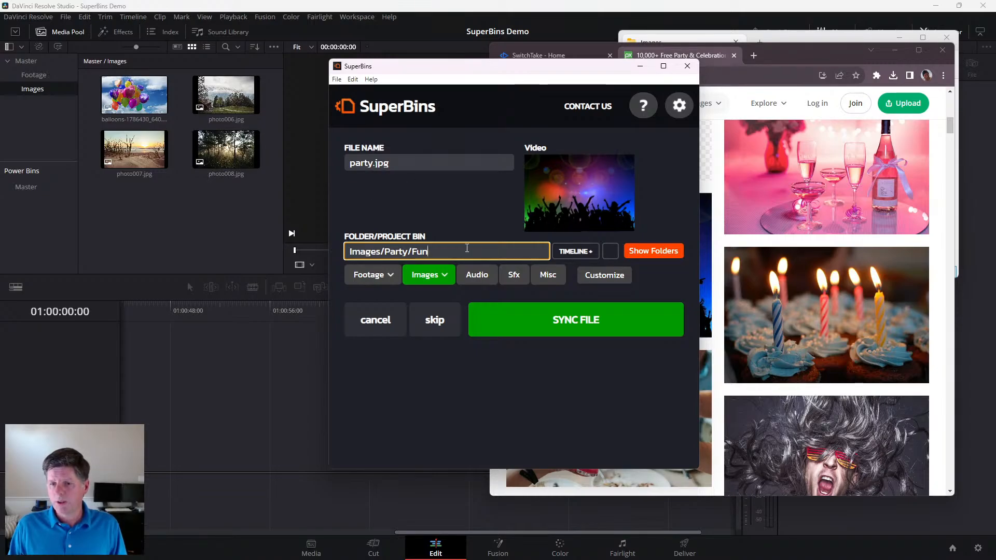
click(545, 320)
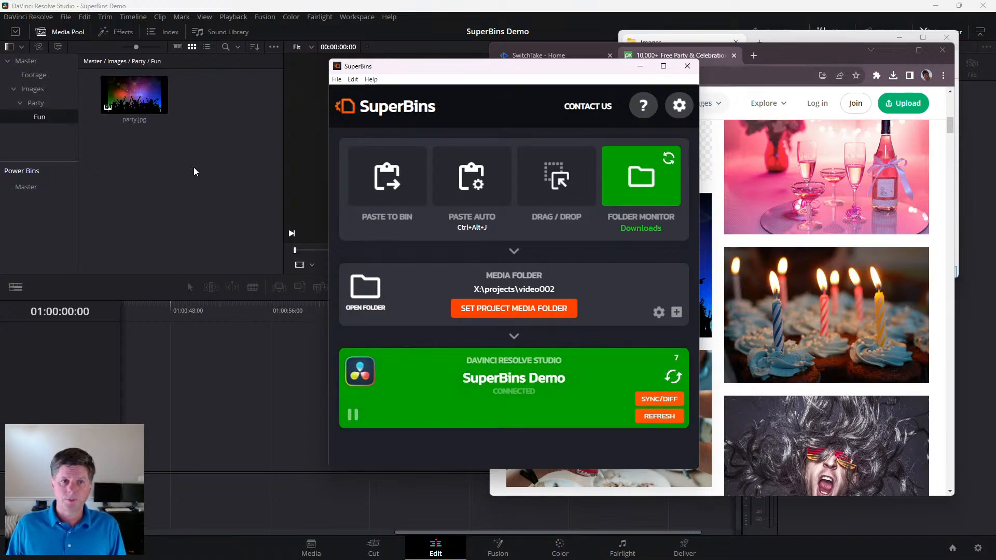
- Inspect the nested Party and Fun bins under Images in the Resolve media pool
click(38, 93)
click(37, 101)
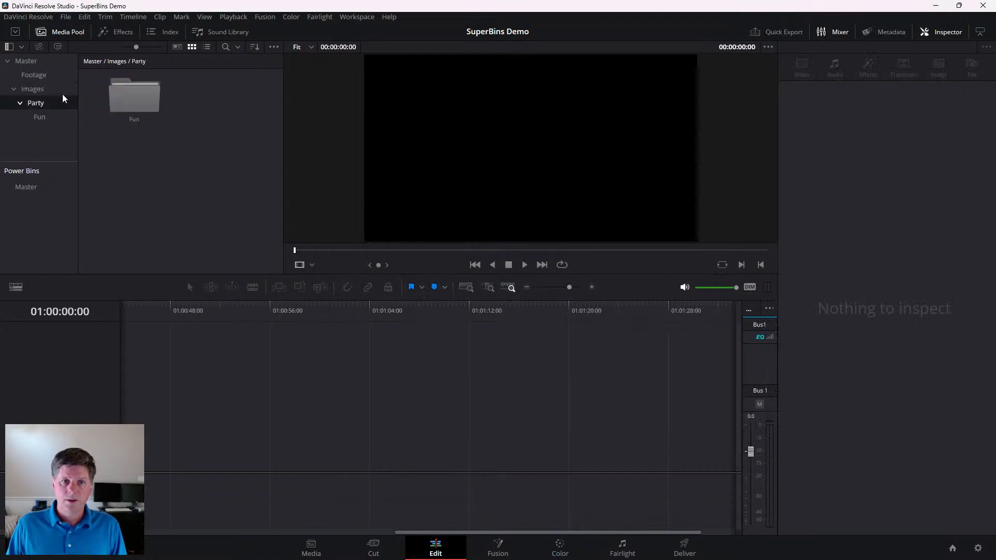
click(52, 115)
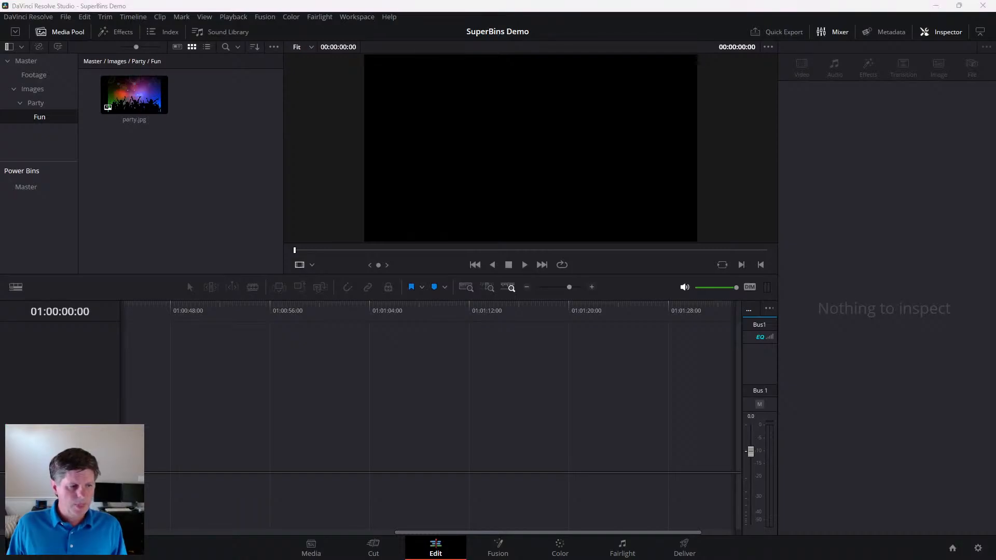
key(alt+Tab)
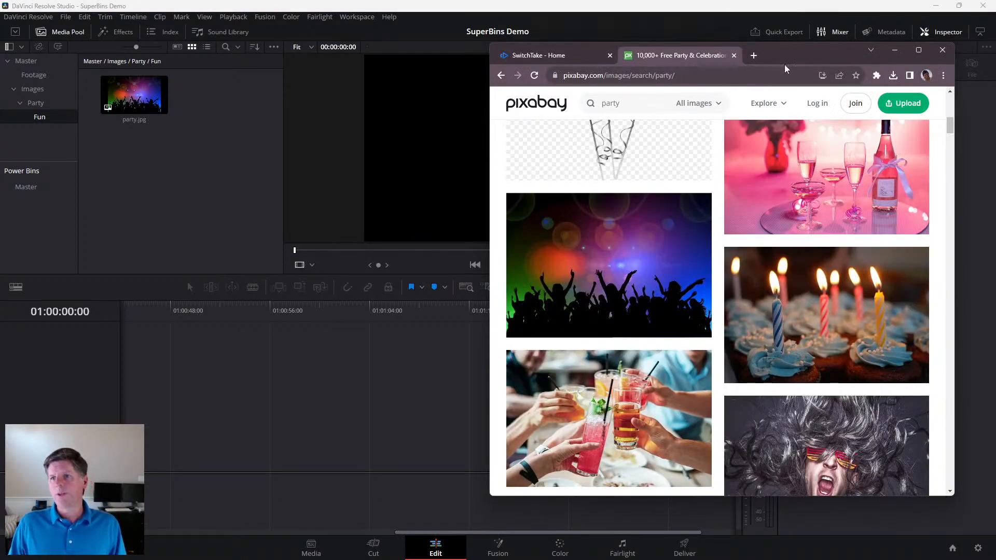
key(alt+Tab)
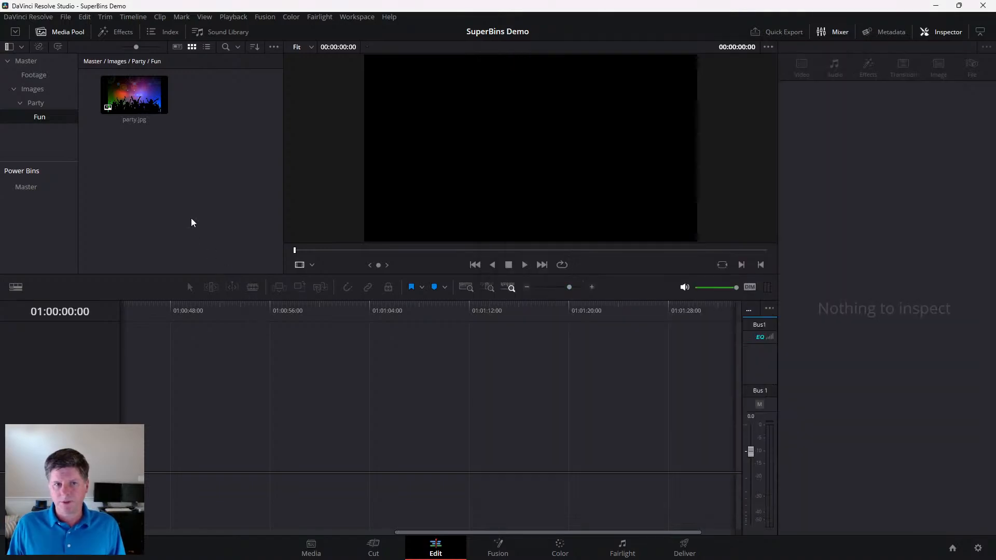
- Create a new timeline in the Master bin
right_click(185, 179)
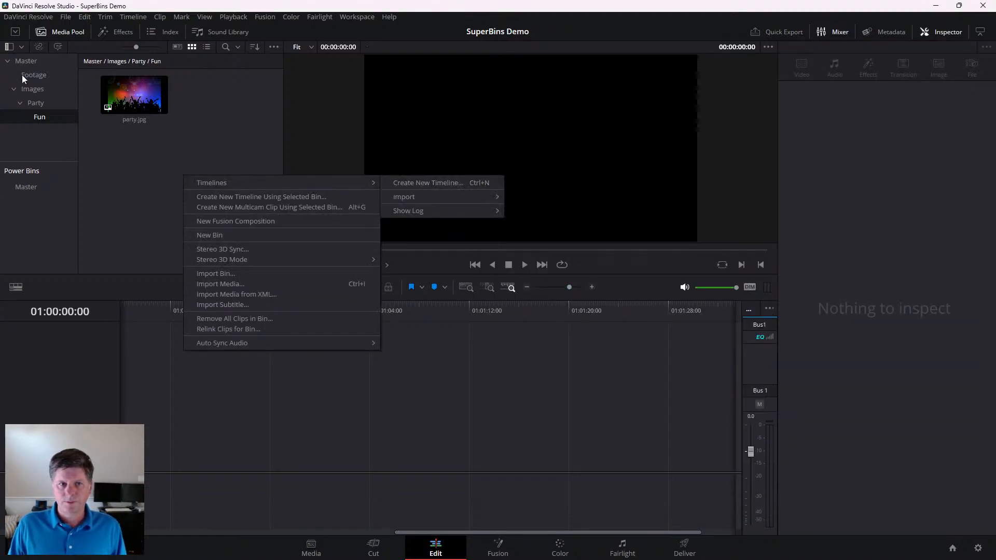
click(22, 63)
right_click(185, 191)
mouse_move(325, 191)
click(406, 198)
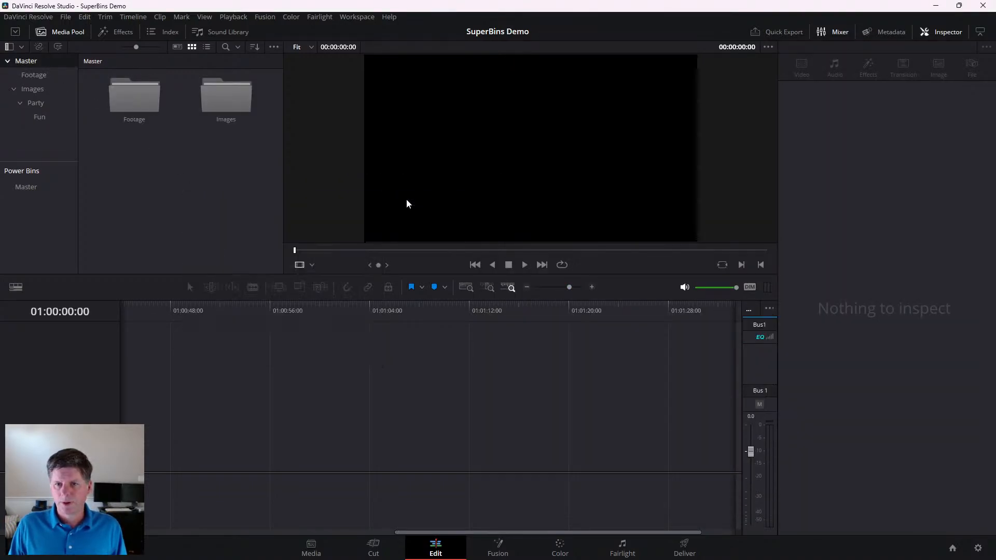
click(576, 325)
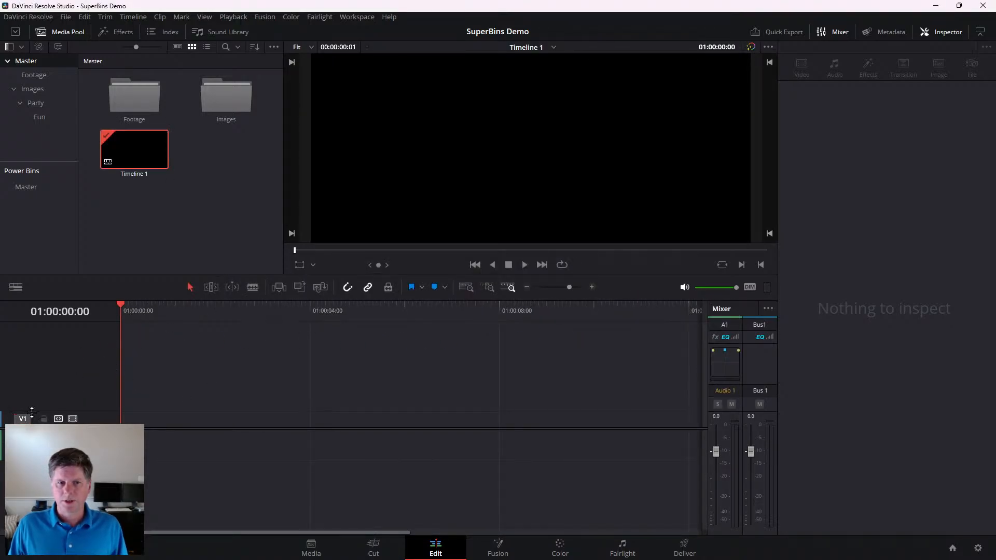
- Place video003.mp4 from the Footage bin on Video 1, starting at the beginning of Timeline 1
double_click(132, 97)
drag(131, 98, 187, 419)
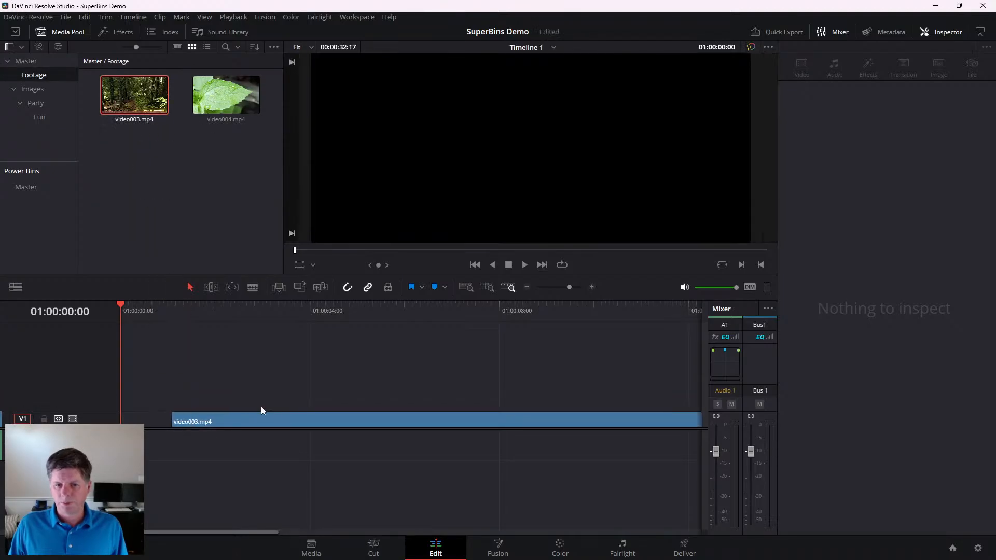
drag(260, 417, 174, 426)
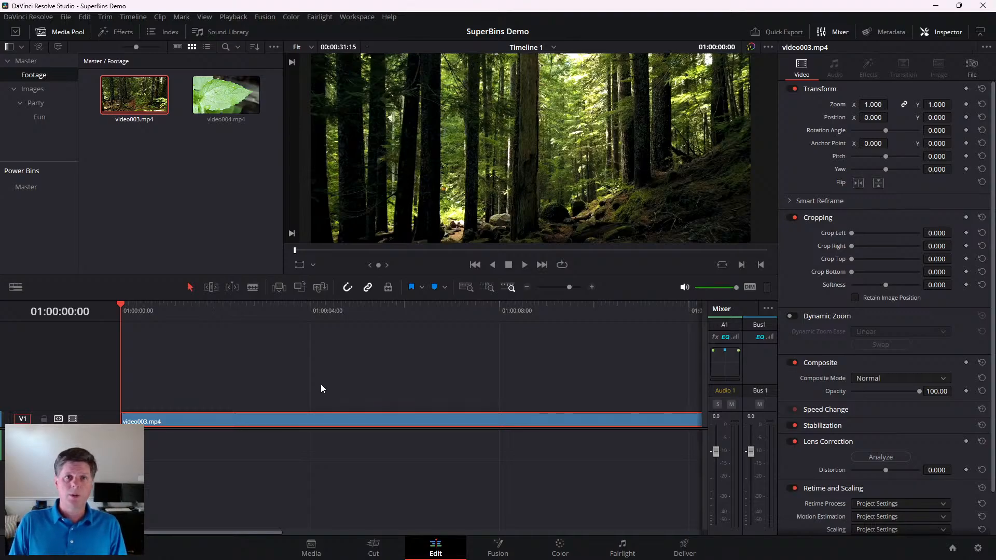
- Create an empty Video 2 track by duplicating video003.mp4 above itself and deleting the copy, and make Video 2 the V1 destination
right_click(273, 388)
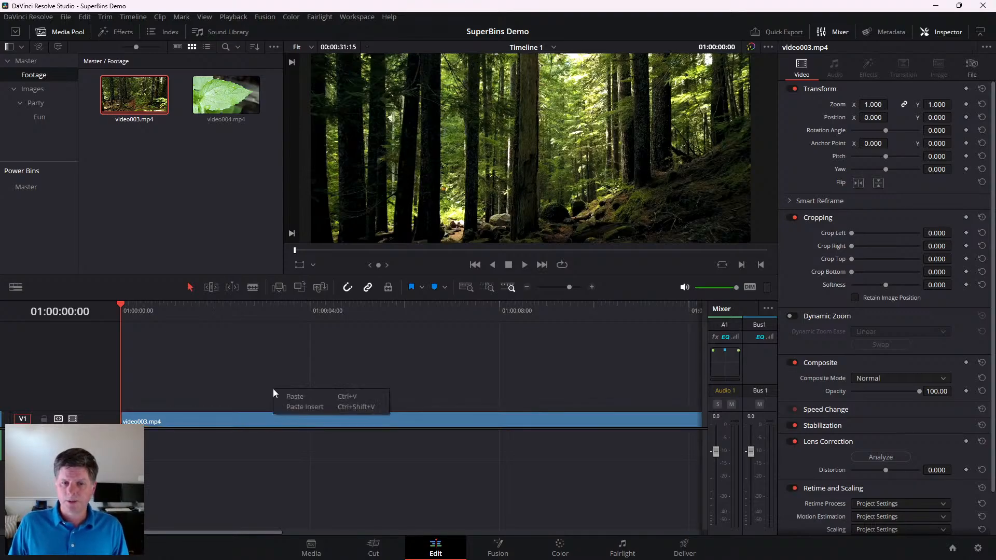
click(166, 417)
drag(170, 421, 173, 403)
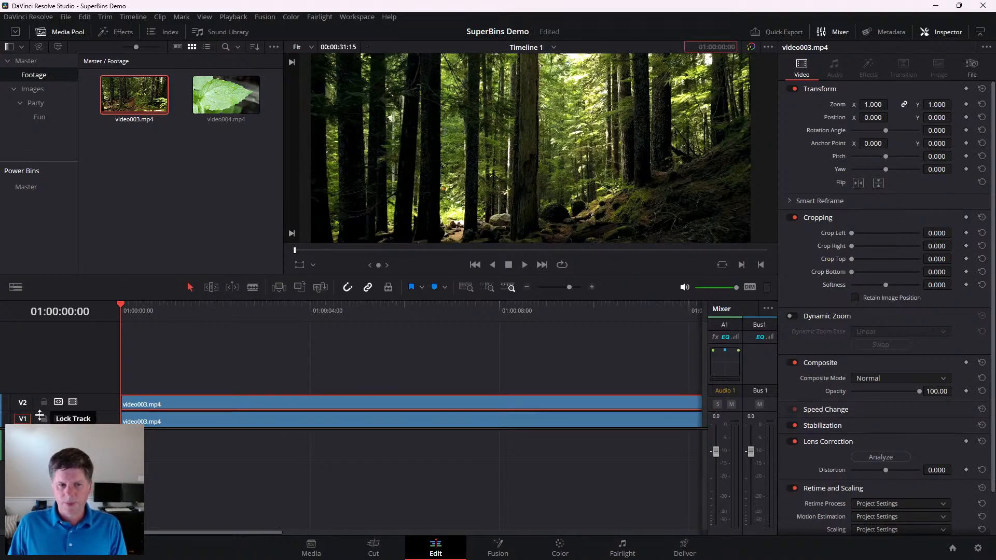
key(equal)
key(Delete)
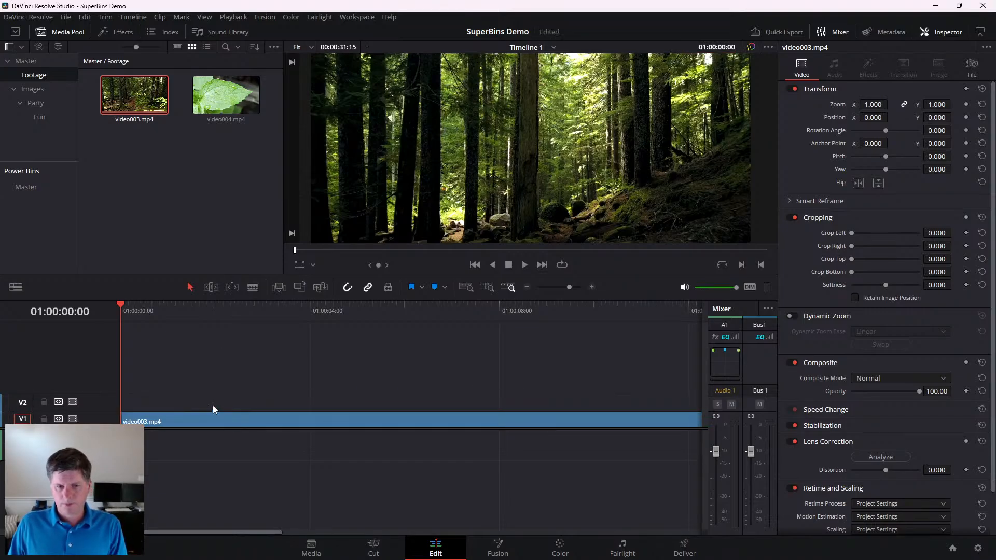
click(22, 403)
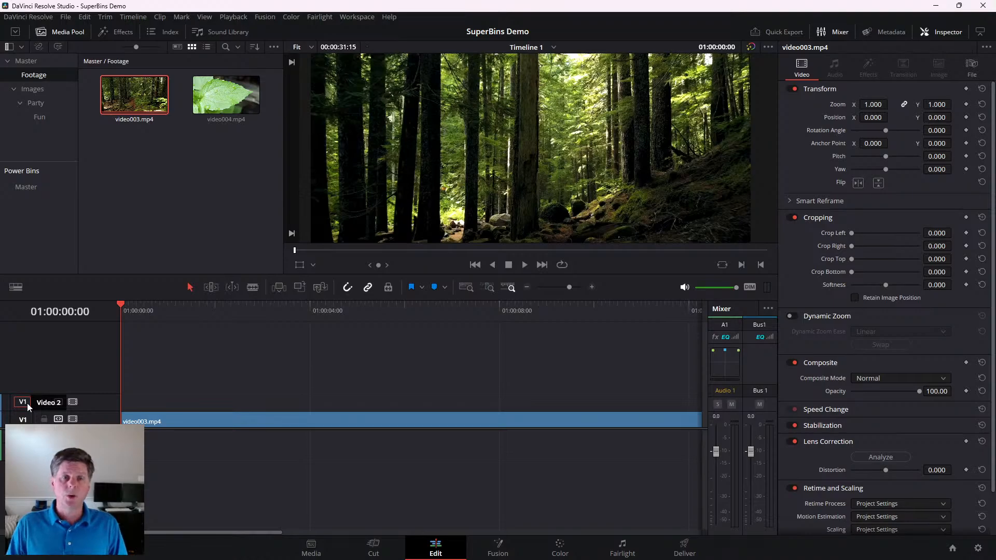
- Move the playhead to 01:00:04:00 and copy the image address of the pink birthday cake from the Pixabay party results in the browser
drag(263, 313, 310, 310)
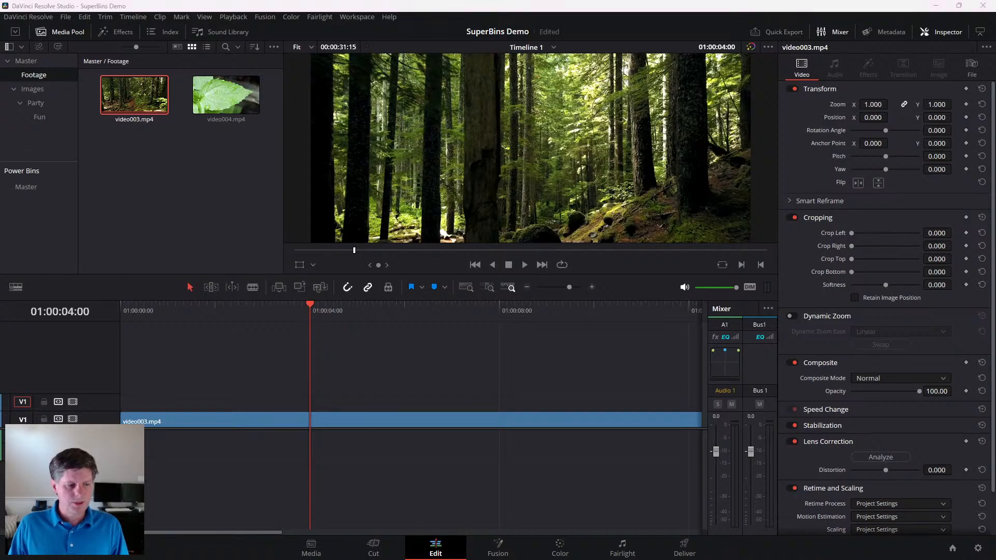
key(alt+Tab)
scroll(567, 312, down, 7)
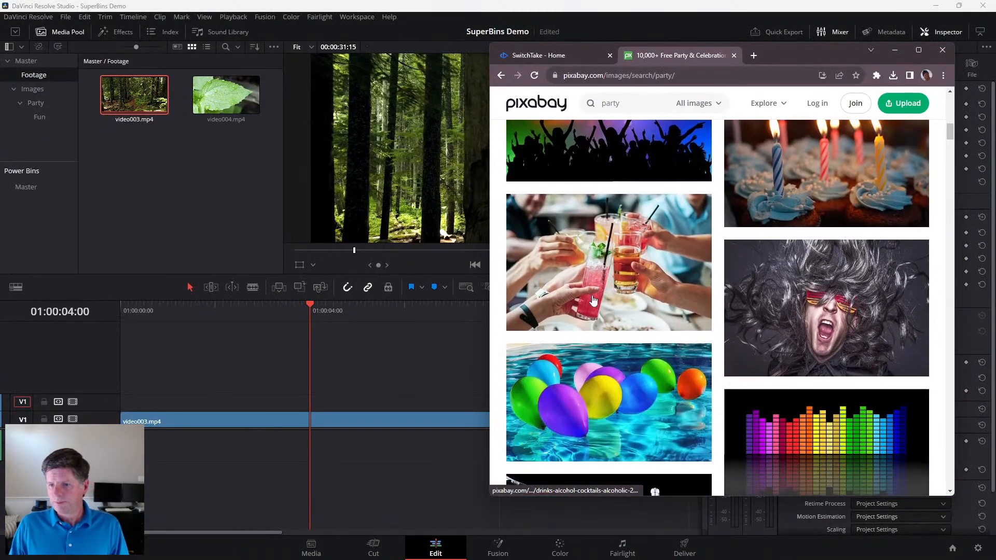
scroll(492, 369, up, 1)
scroll(571, 364, down, 10)
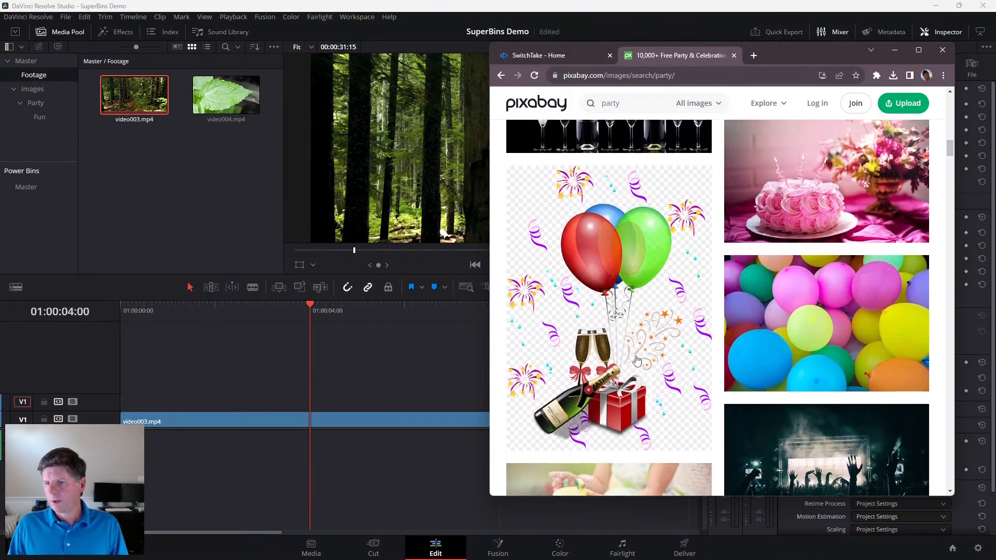
scroll(637, 360, up, 6)
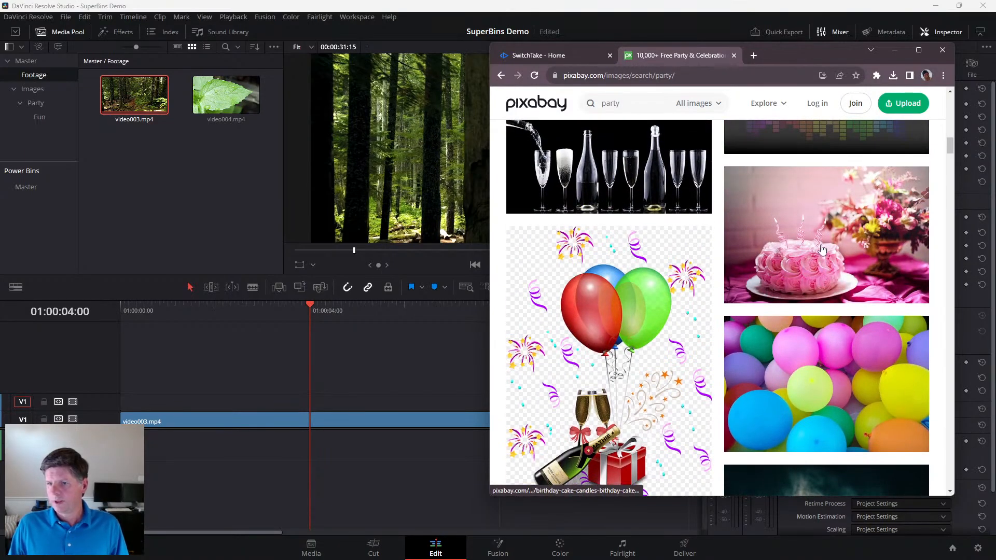
right_click(813, 219)
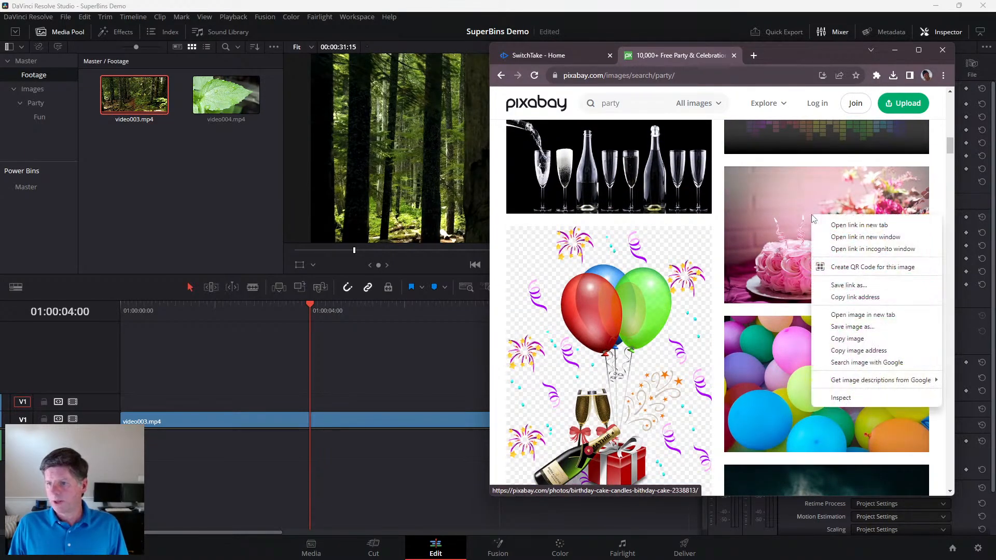
click(852, 351)
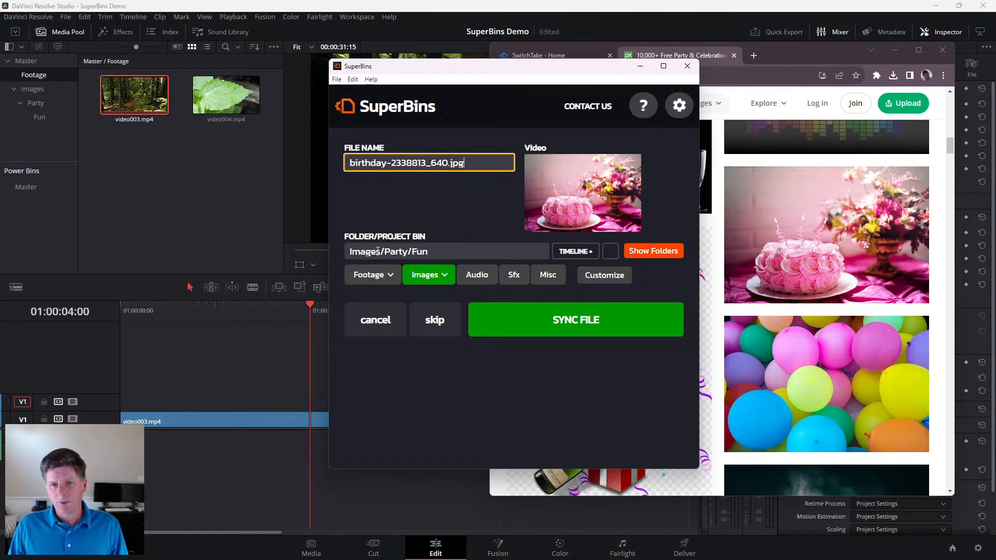
- Set the cake image to be added at the playhead and sync it to the Images/Party/Fun bin
click(357, 252)
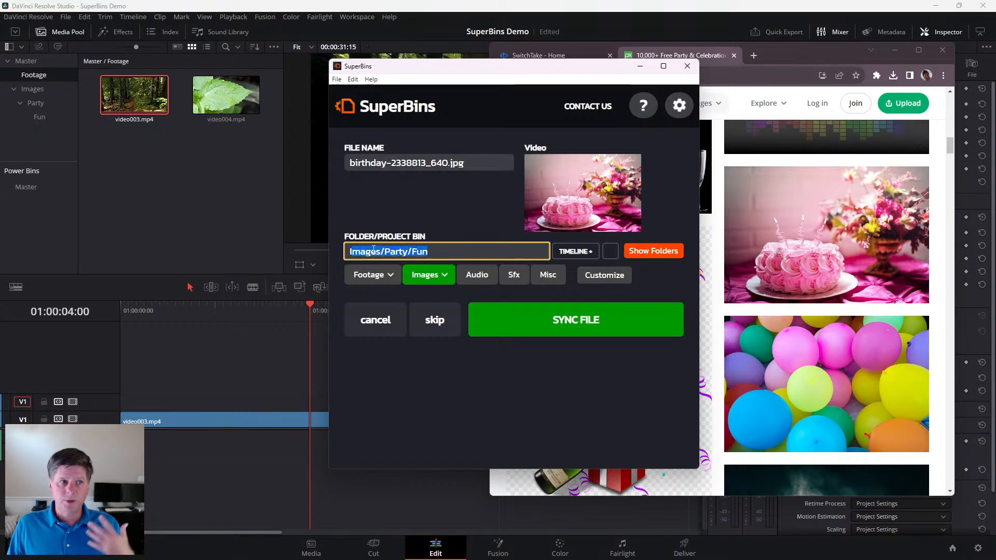
click(506, 202)
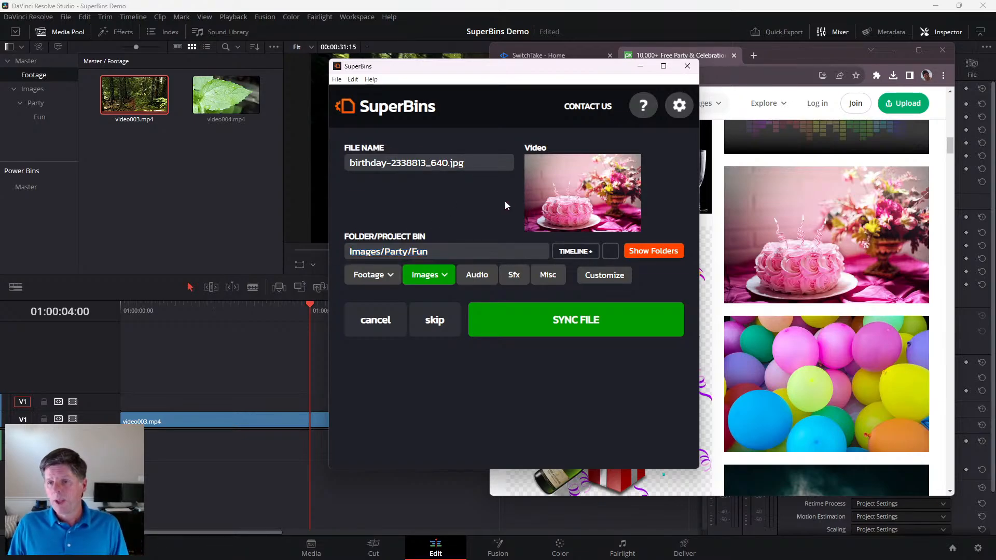
click(579, 254)
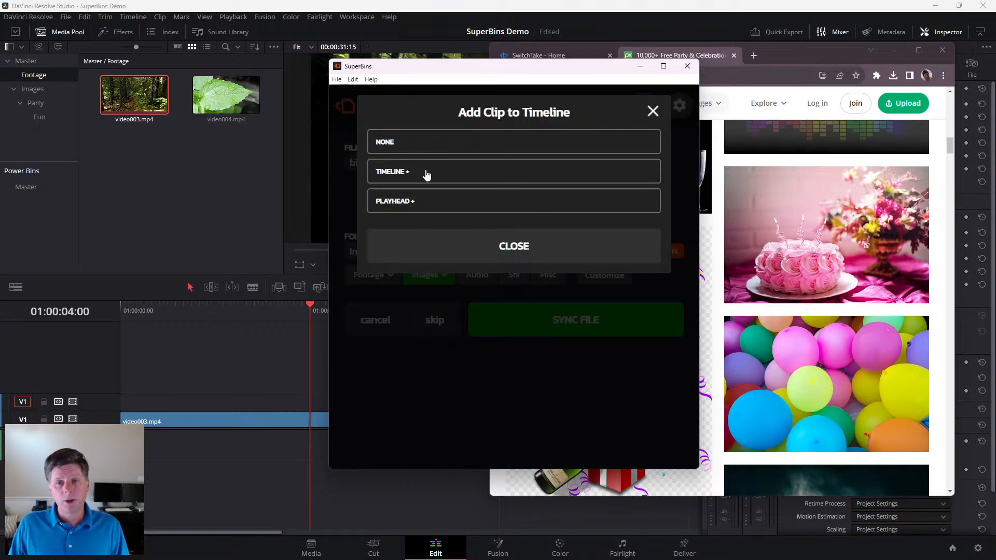
click(399, 204)
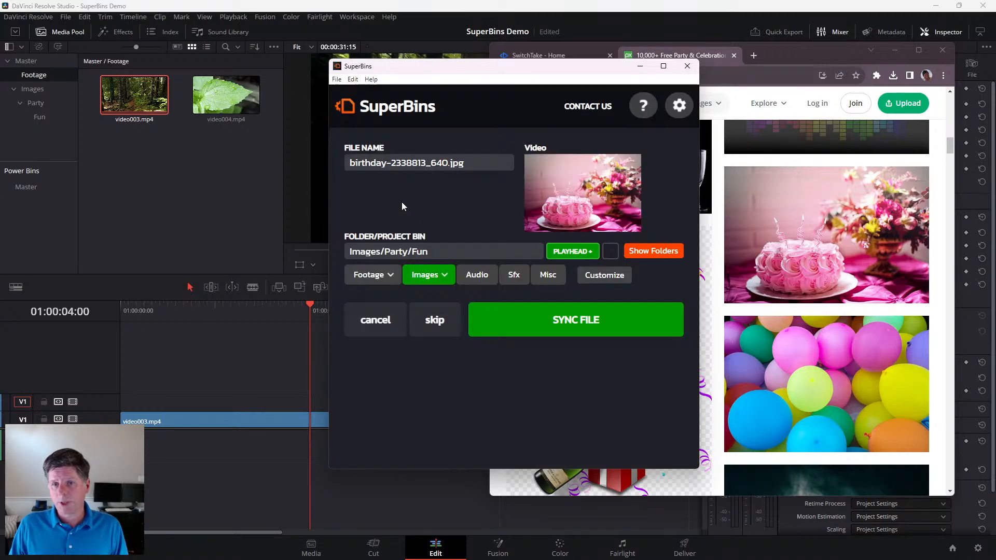
click(588, 319)
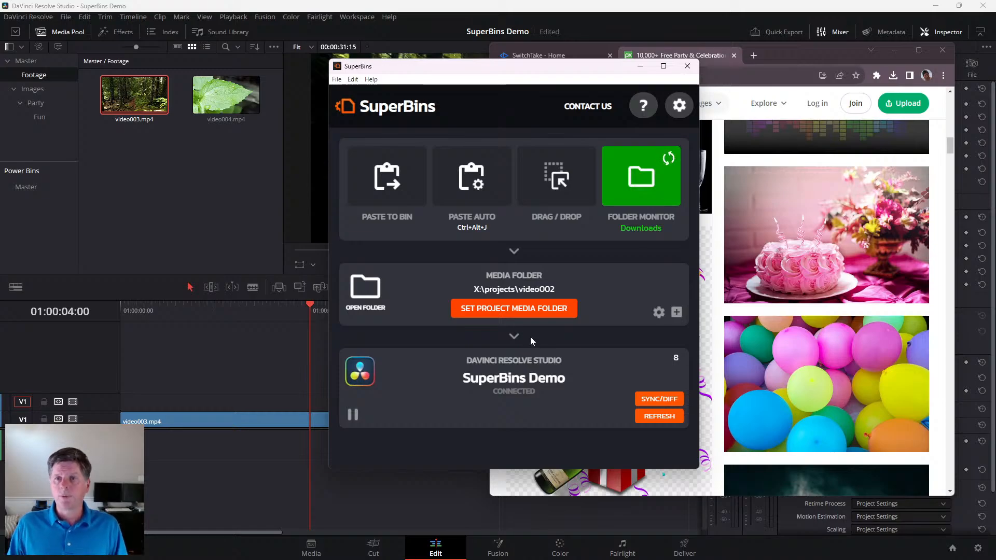
- Preview the birthday image in Resolve, shorten its clip on Video 2 and shift it earlier so it ends at 01:00:05:03
click(249, 334)
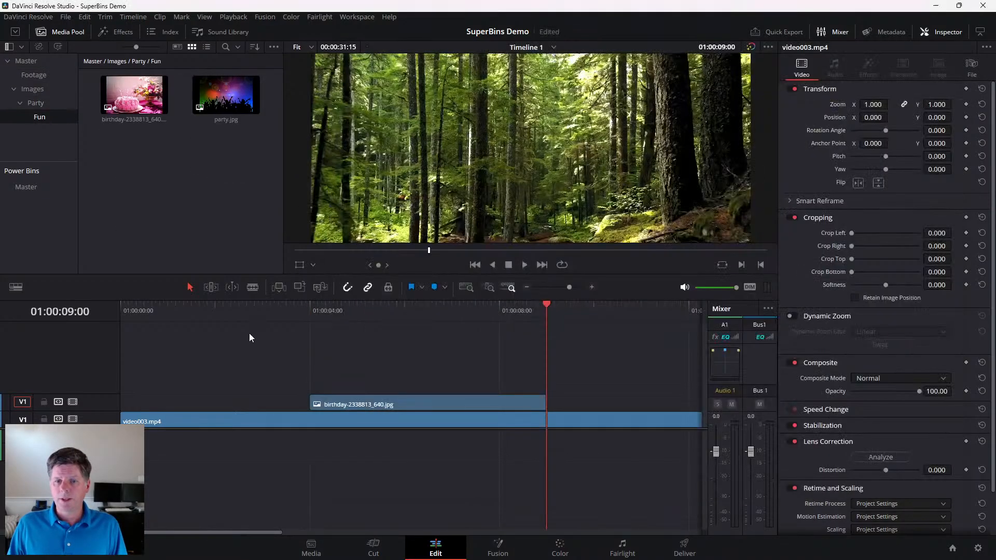
drag(387, 312, 363, 311)
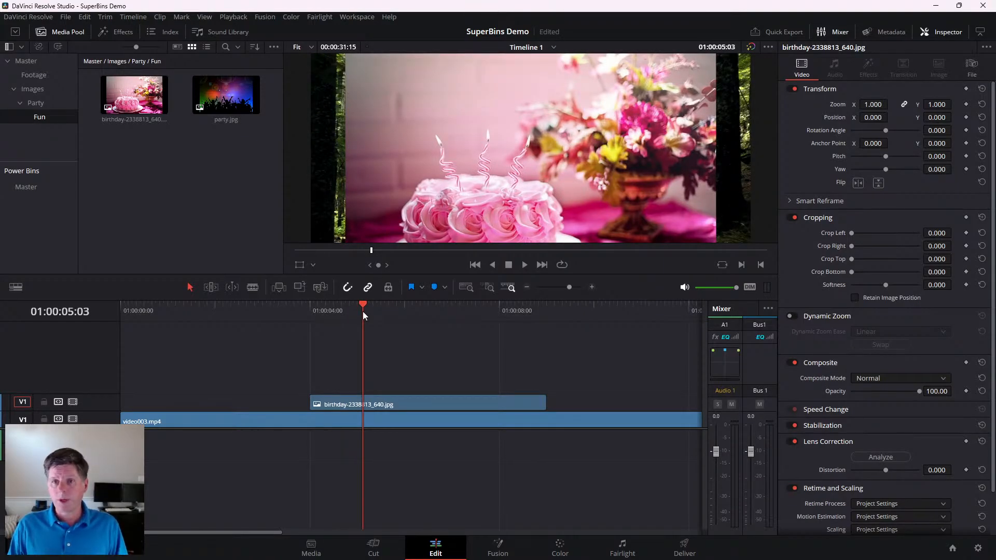
drag(548, 402, 318, 404)
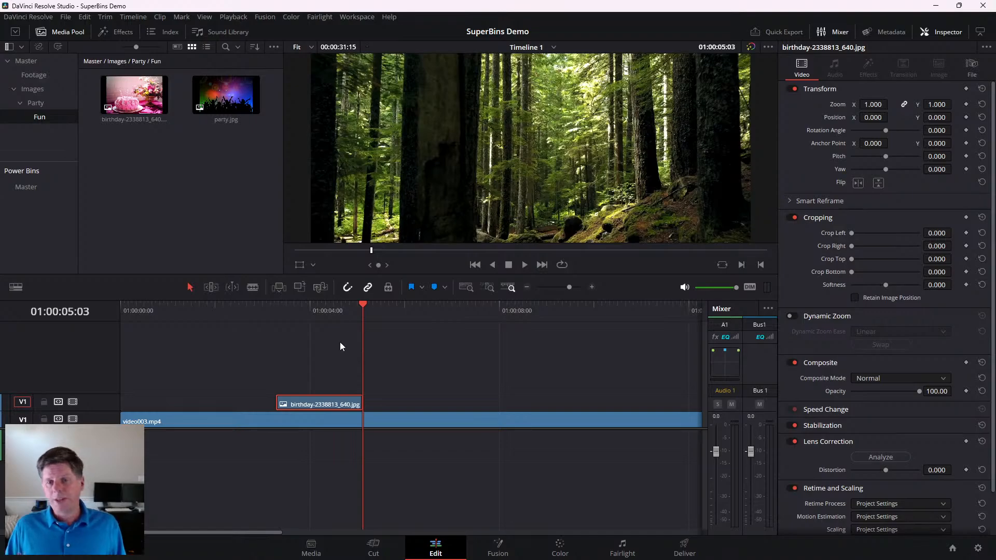
scroll(154, 344, right, 3)
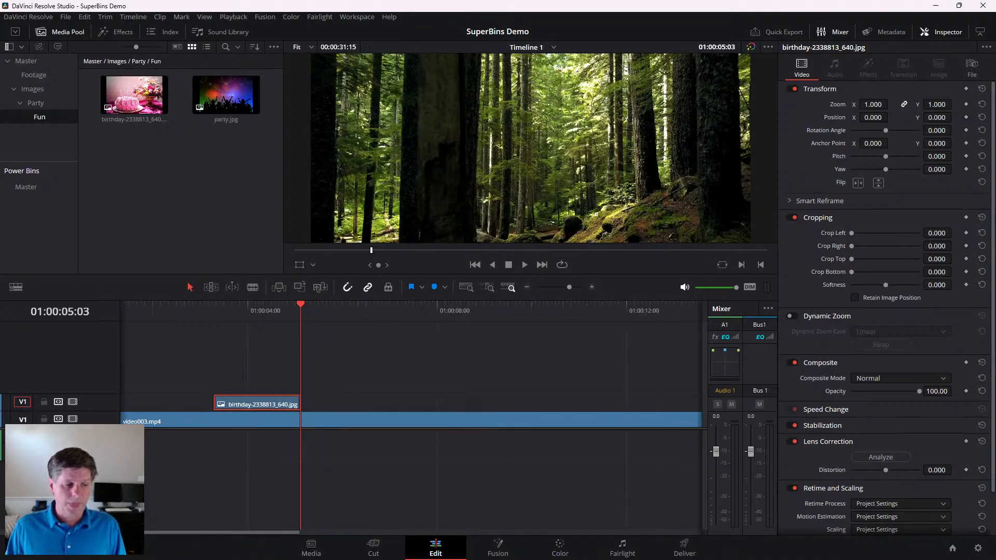
- Hide the media pool in Resolve and move the playhead past the birthday clip to 01:00:07:08
key(alt+Tab)
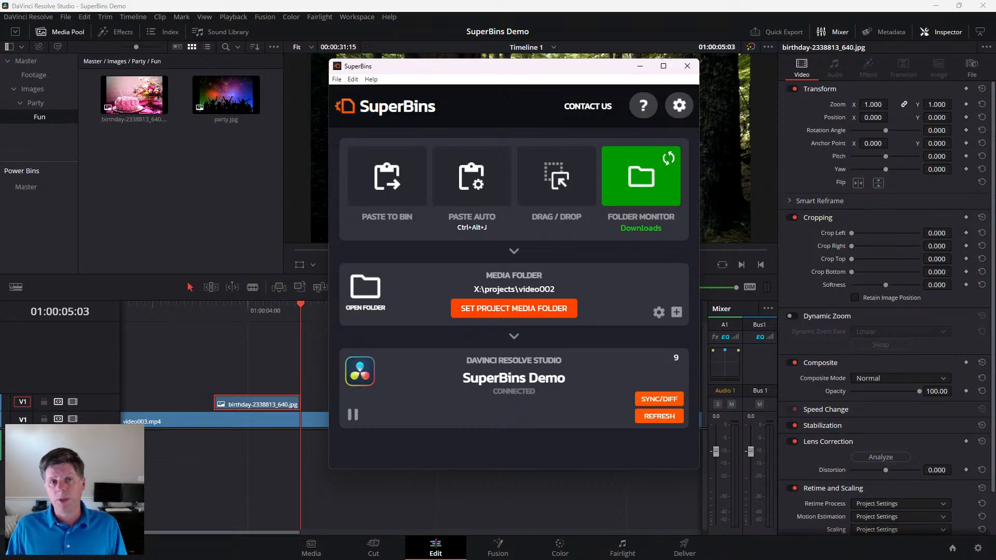
click(70, 36)
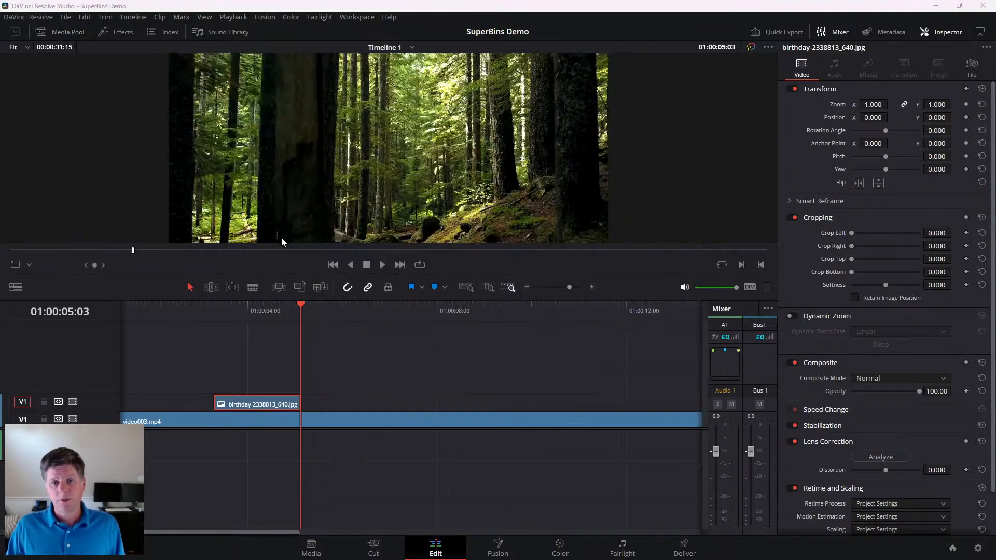
key(alt+Tab)
click(253, 302)
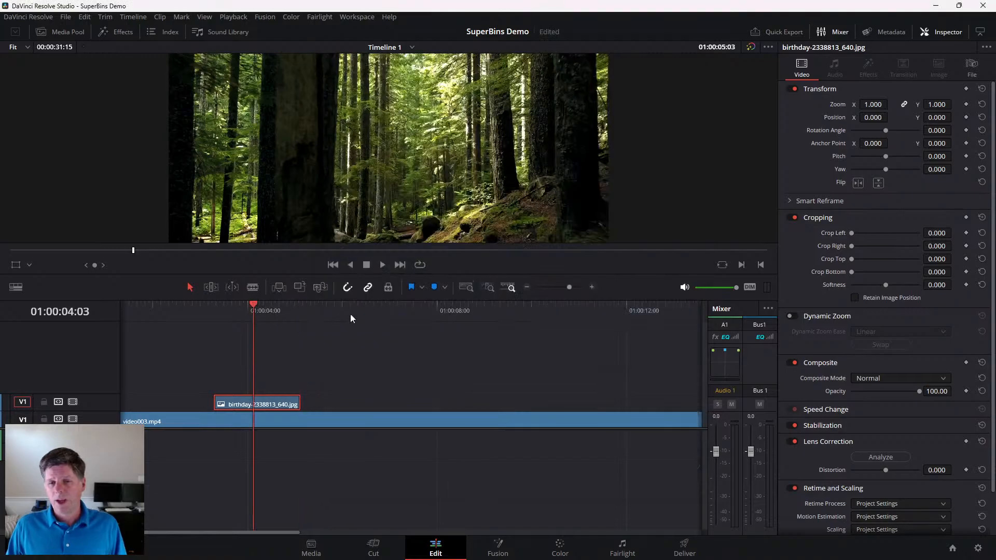
click(405, 305)
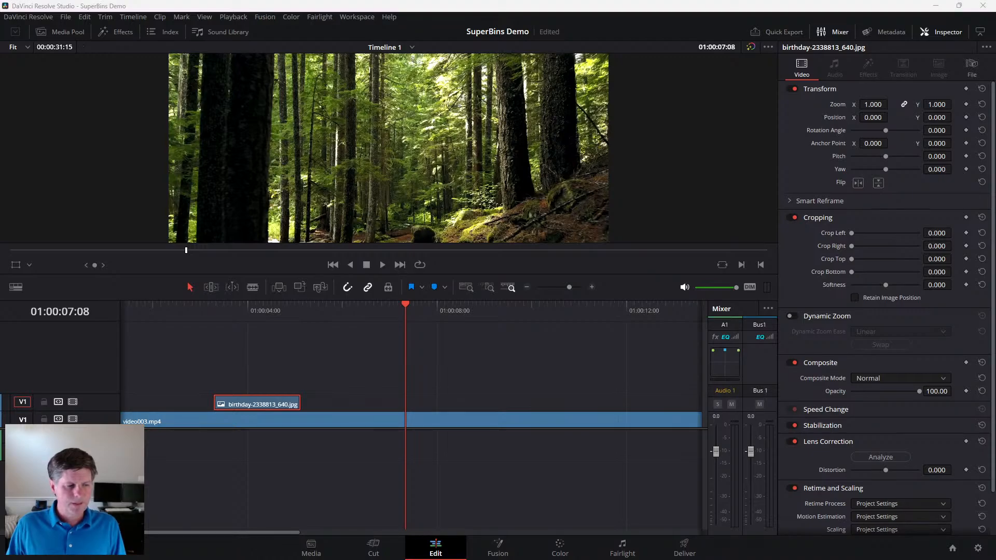
- Copy the image address of the orange-lit concert crowd from Pixabay and assign the image the Olive clip colour in SuperBins
key(alt+Tab)
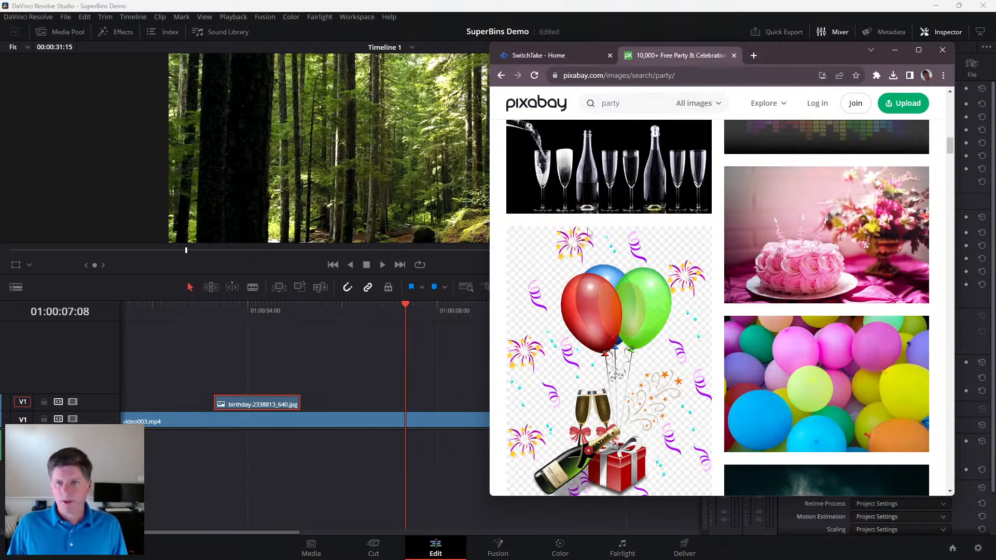
scroll(588, 232, down, 15)
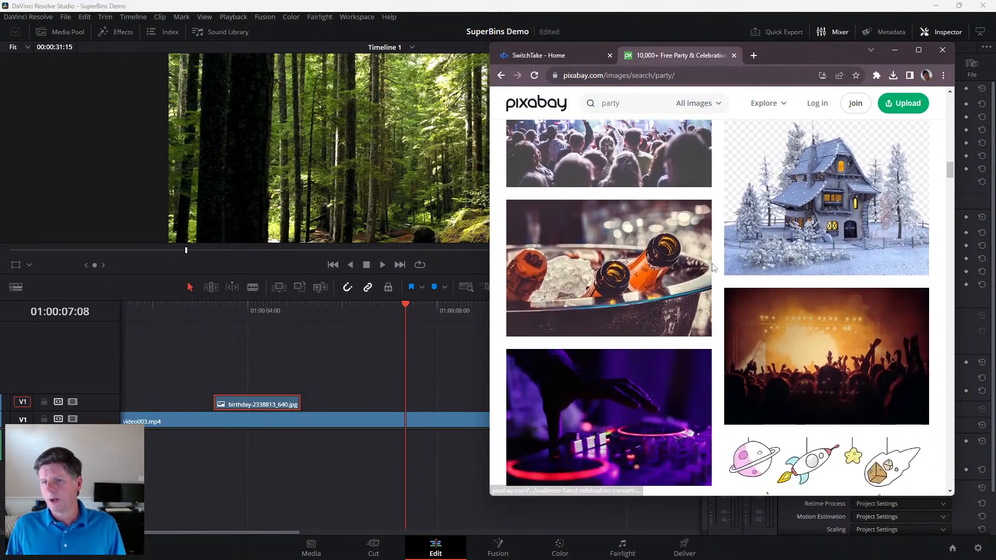
scroll(714, 267, down, 1)
scroll(695, 290, down, 5)
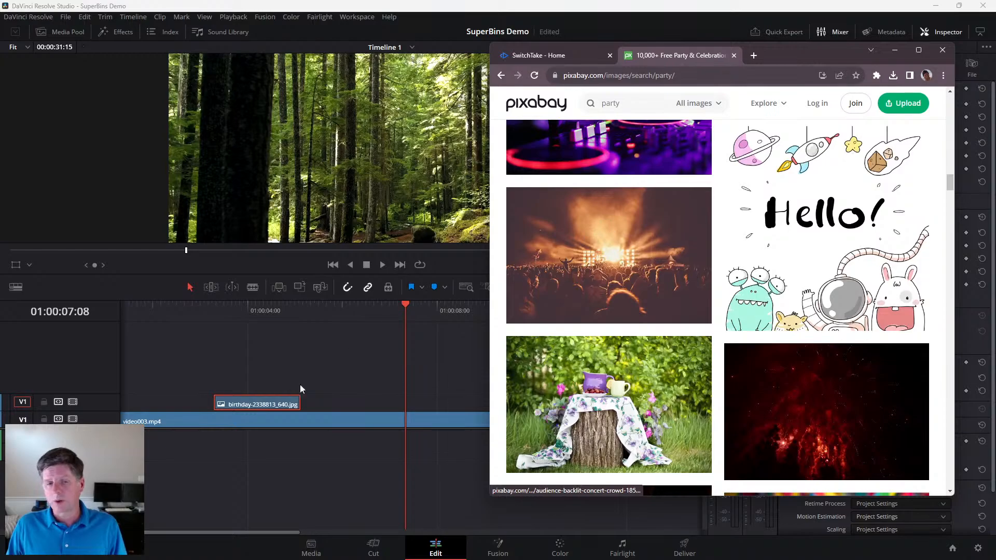
right_click(600, 247)
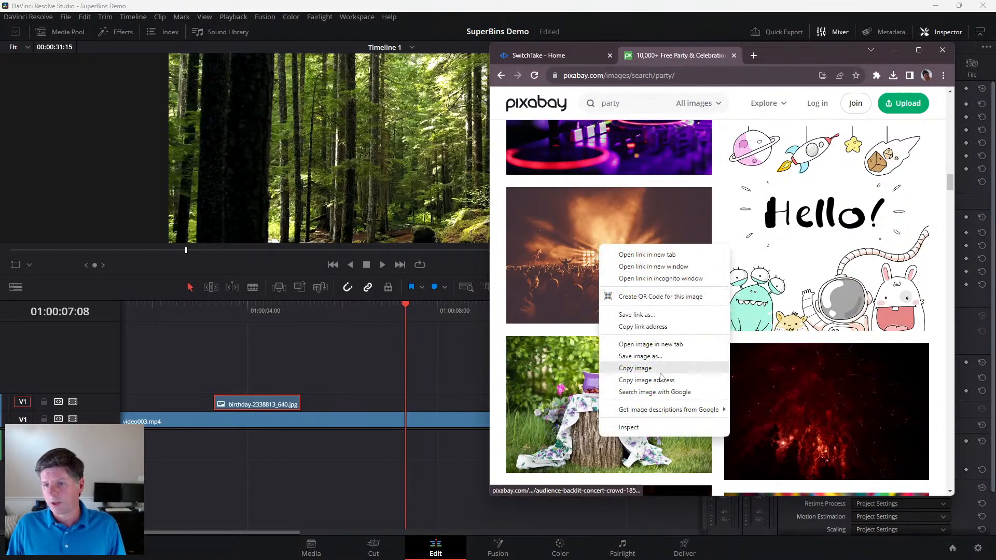
click(643, 368)
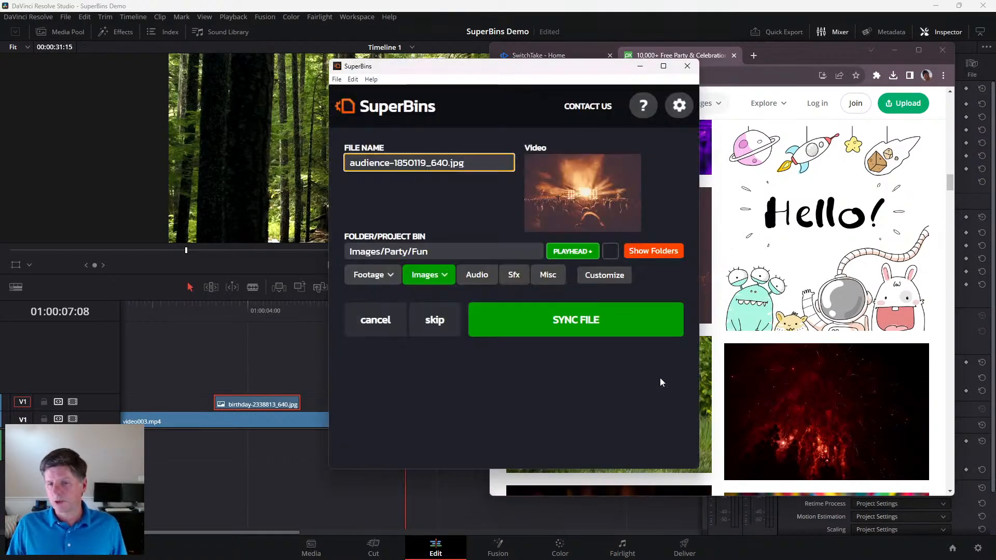
click(612, 253)
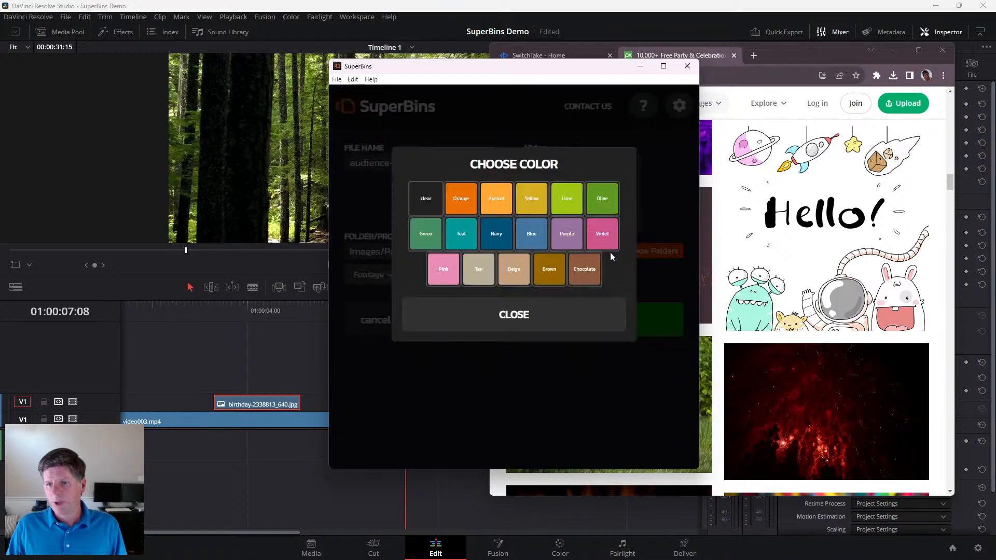
click(602, 205)
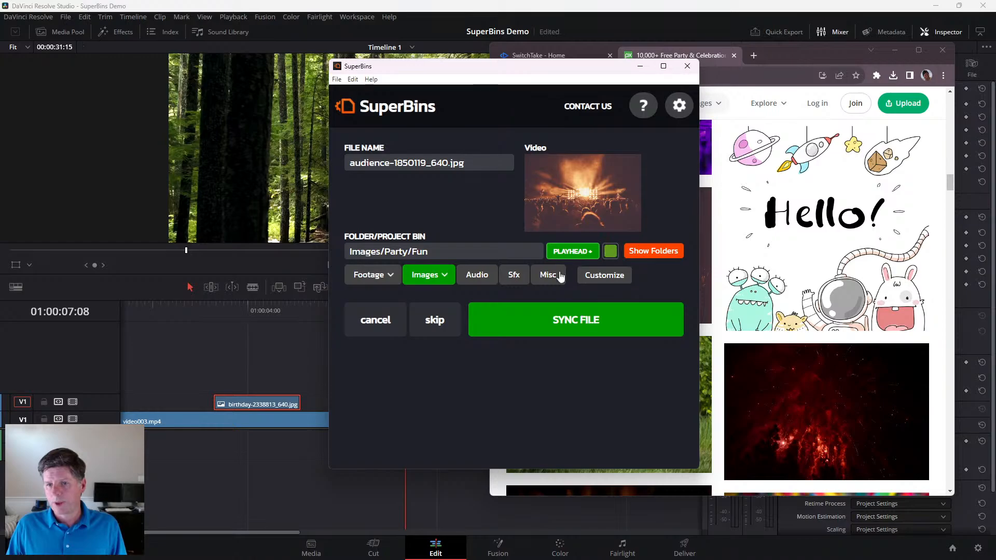
- Move the Resolve playhead to 01:00:05:10, sync the audience image from SuperBins at that point, and return to Resolve
click(301, 307)
drag(302, 309, 314, 313)
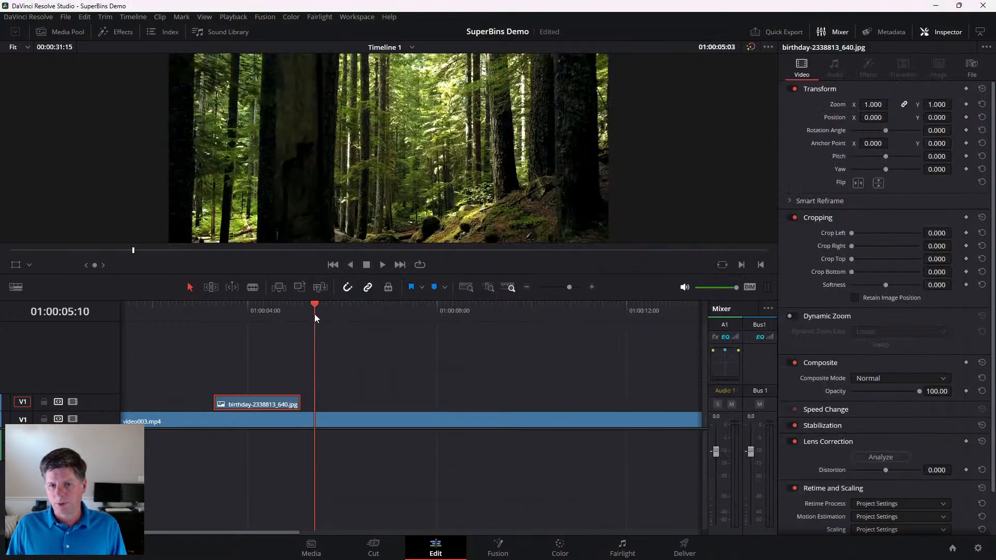
key(alt+Tab)
click(524, 311)
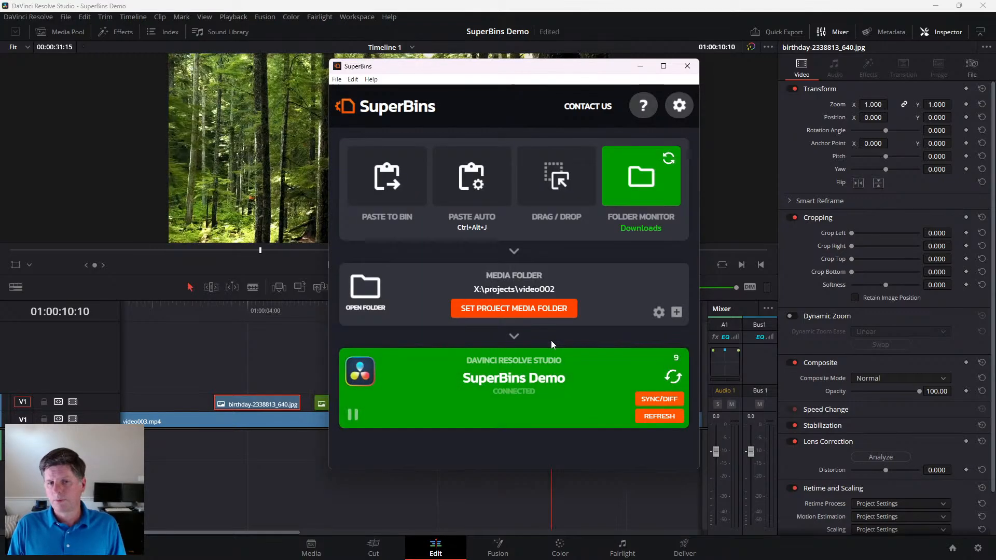
click(267, 354)
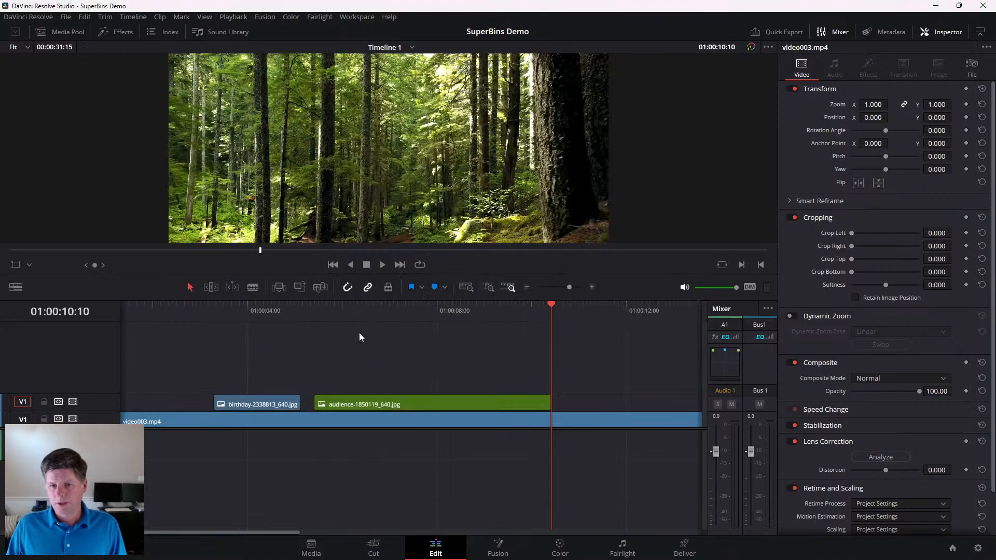
- Preview the audience clip at 01:00:06:19 in Resolve, and turn on Downloads folder monitoring in SuperBins
click(379, 310)
click(396, 405)
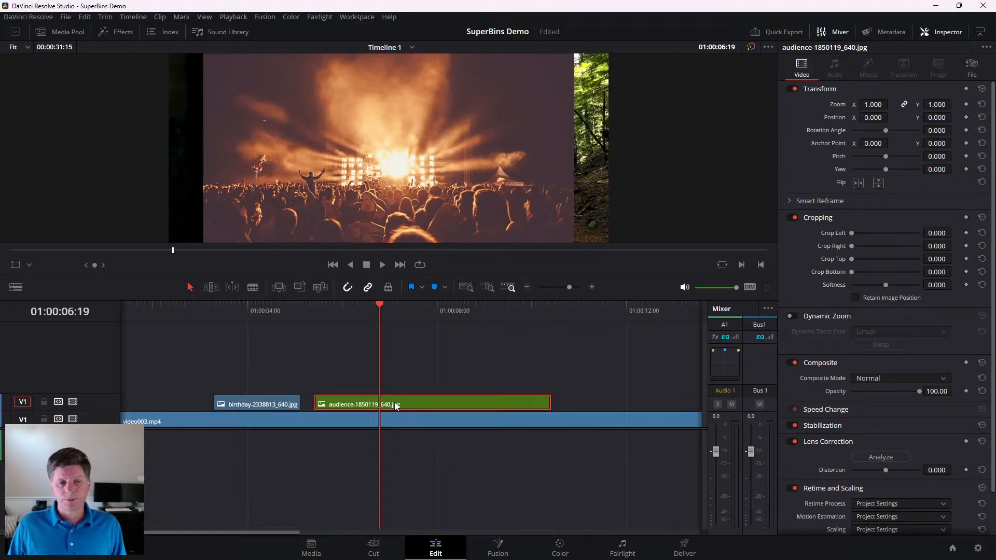
key(alt+Tab)
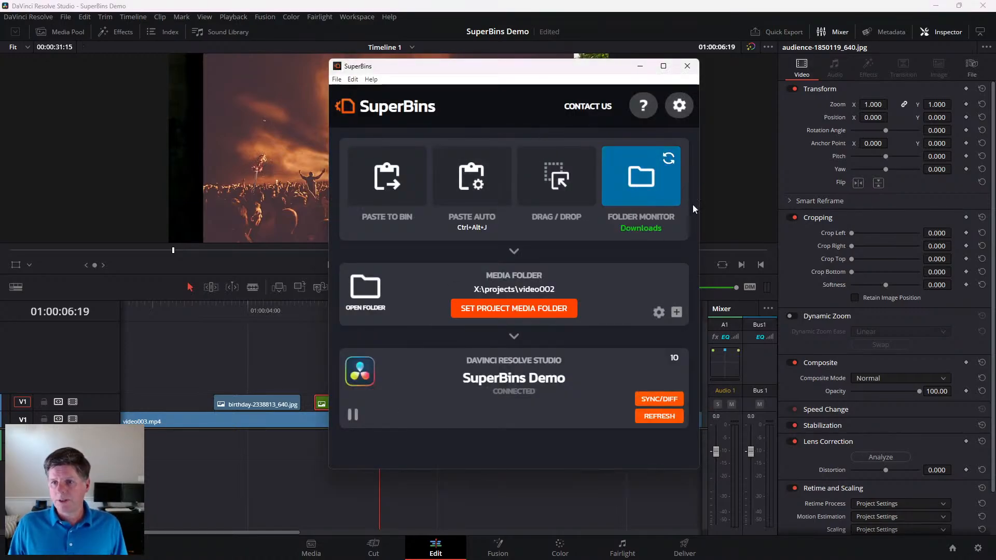
drag(581, 67, 512, 59)
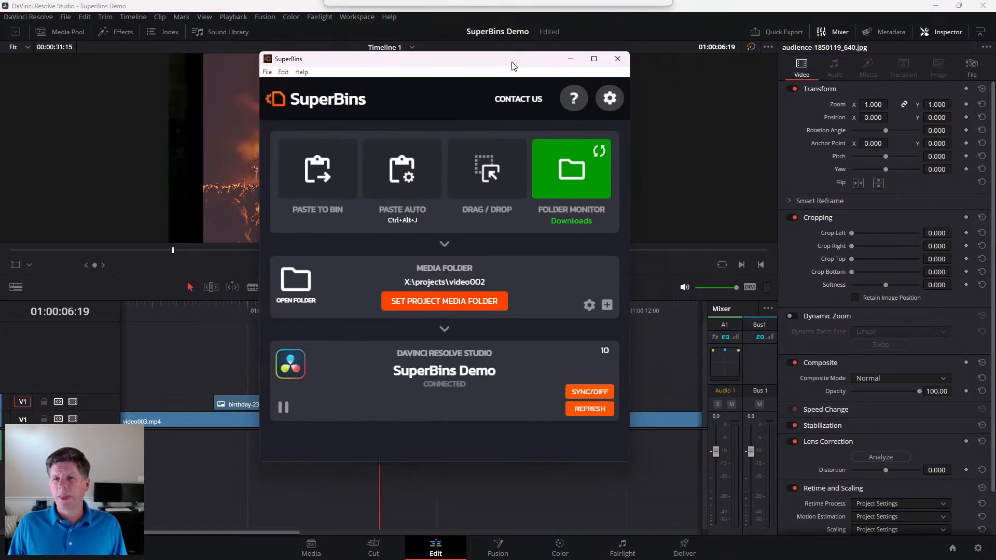
click(559, 194)
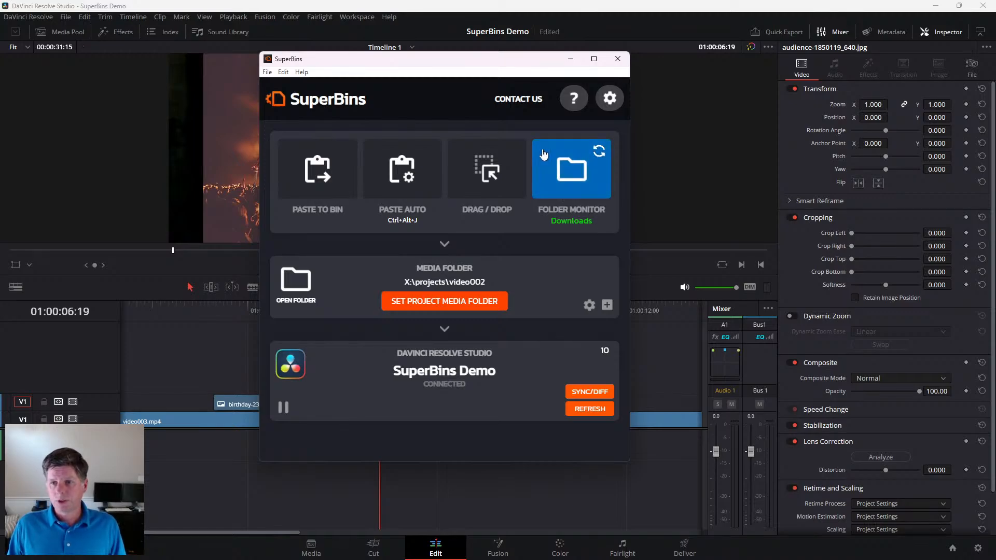
drag(488, 63, 449, 62)
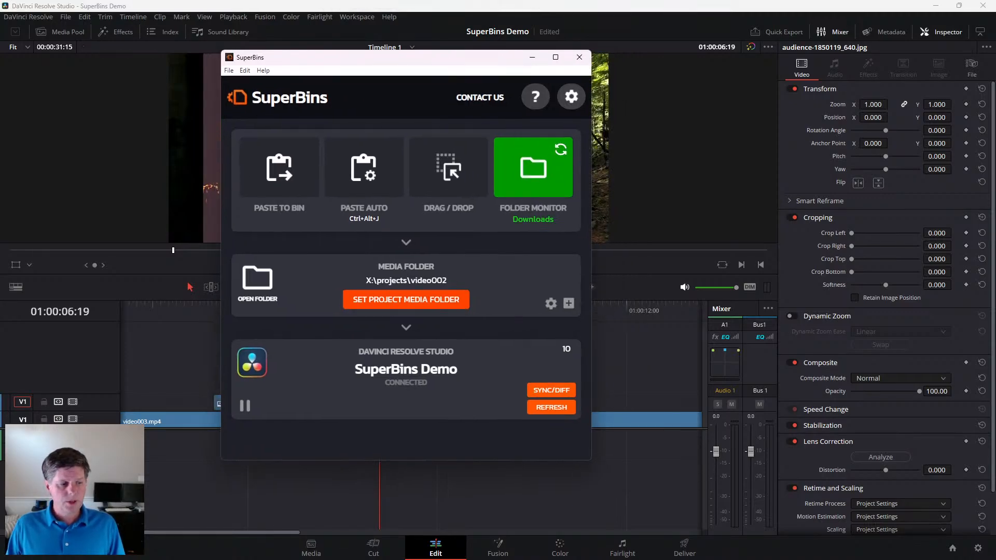
- Switch to Pixabay in the browser, search for "beach" and limit the search to videos
key(alt+Tab)
scroll(719, 278, up, 10)
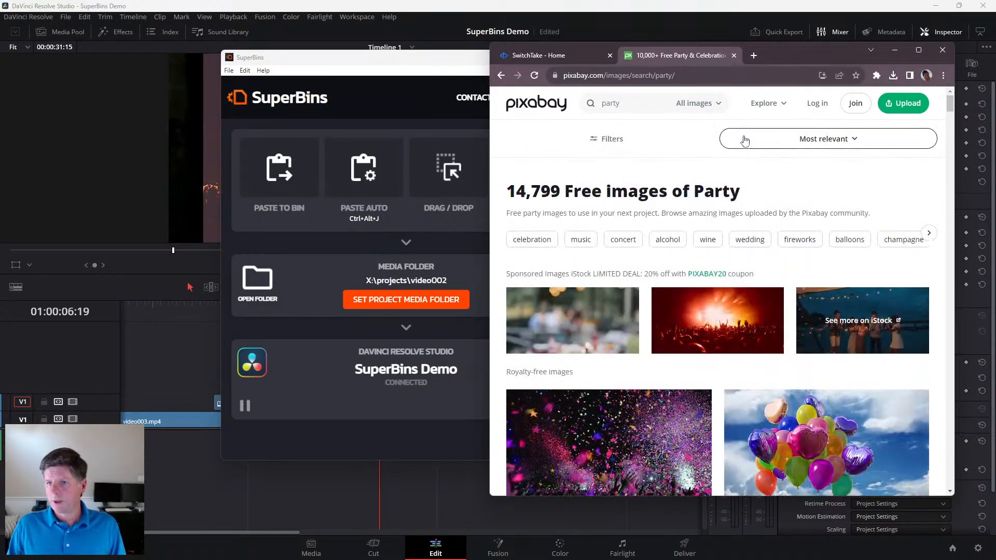
drag(630, 103, 506, 111)
text(beach)
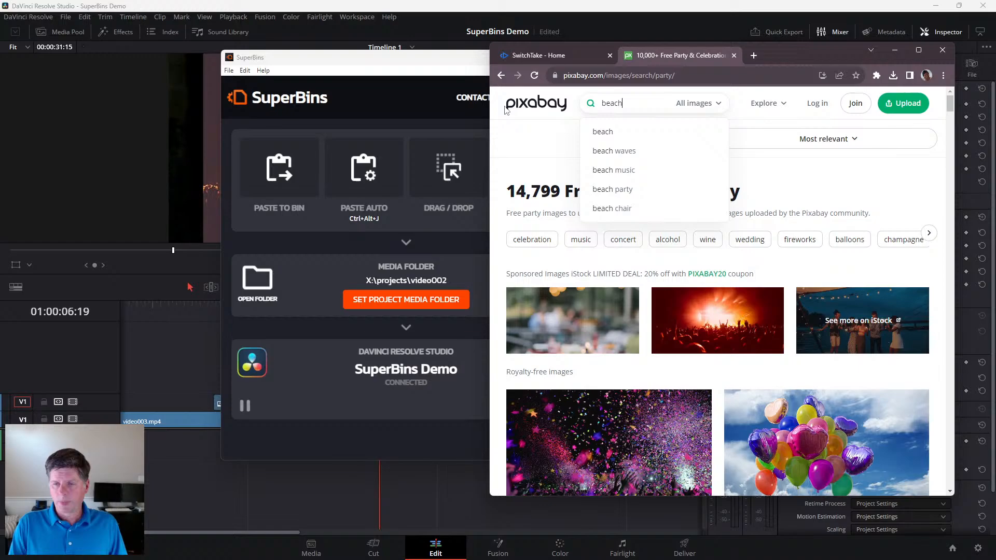
key(Return)
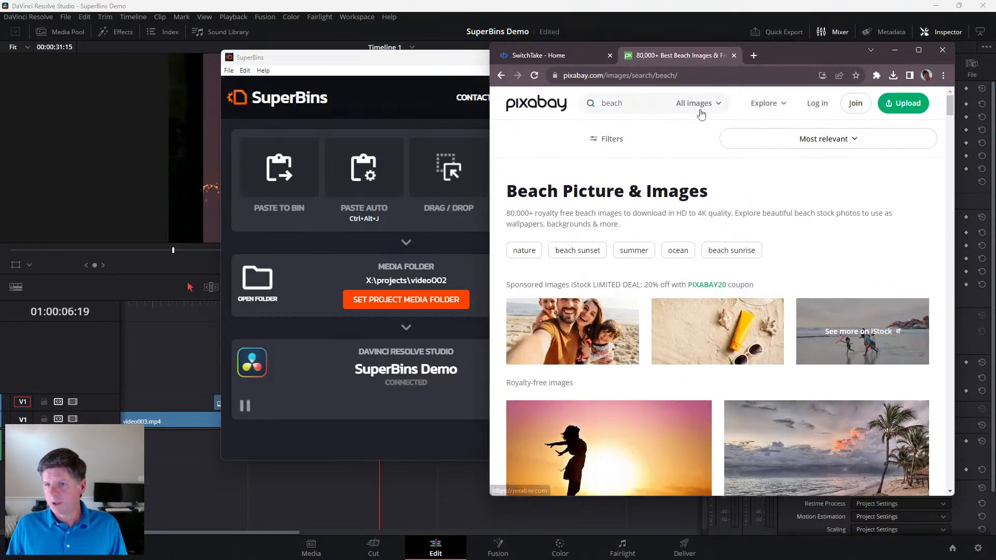
click(696, 103)
click(656, 228)
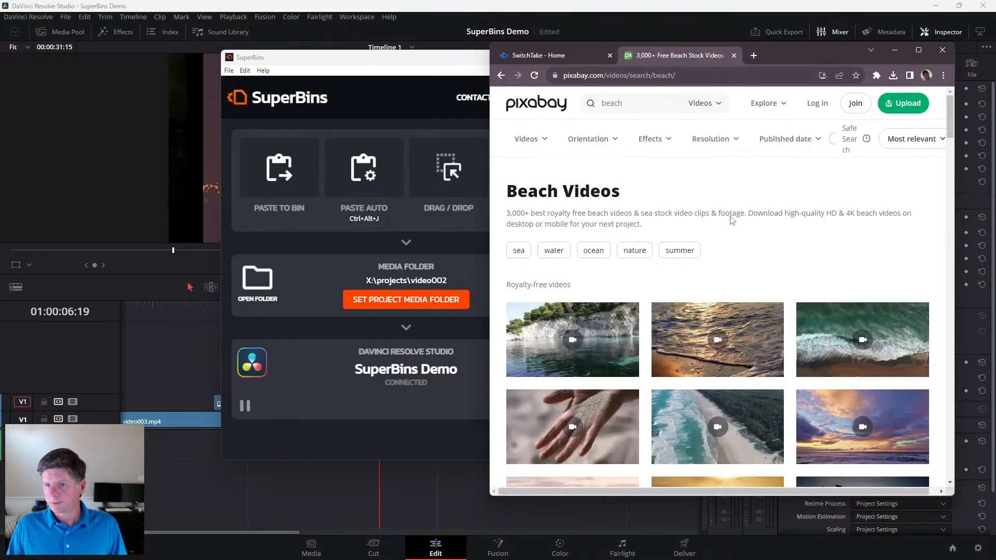
- Open the aerial video of ocean waves along a forested beach and download it as a 1920×1080 MP4
scroll(742, 216, down, 5)
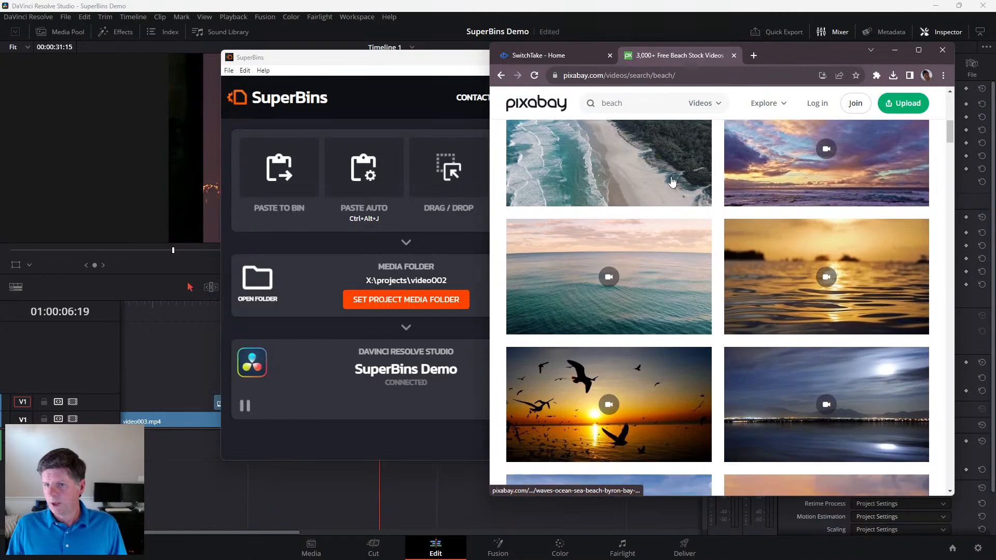
click(644, 217)
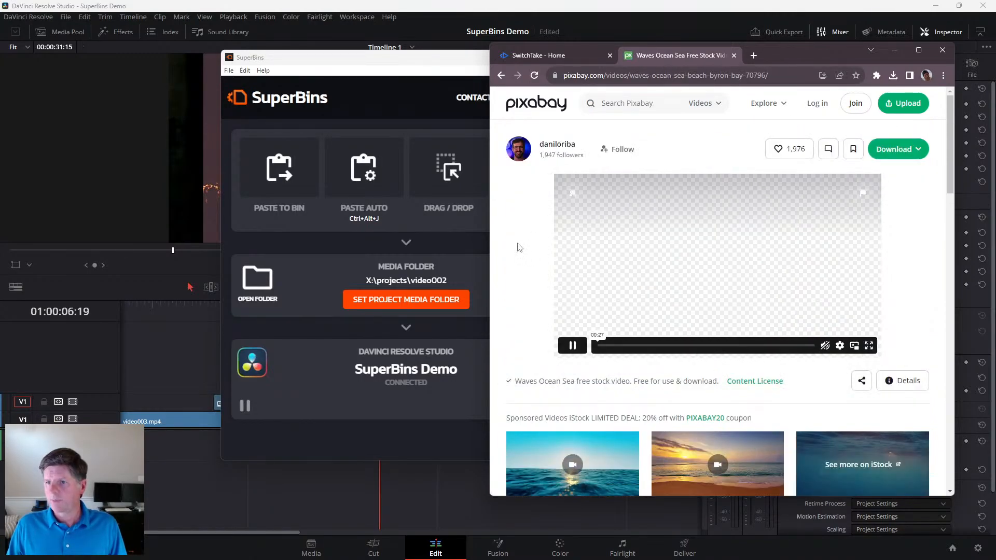
click(912, 157)
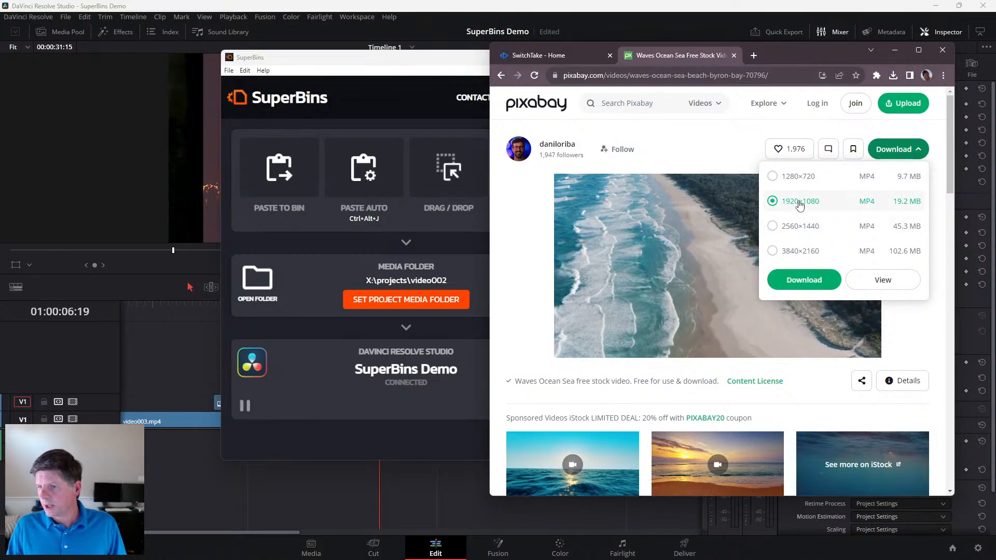
click(900, 149)
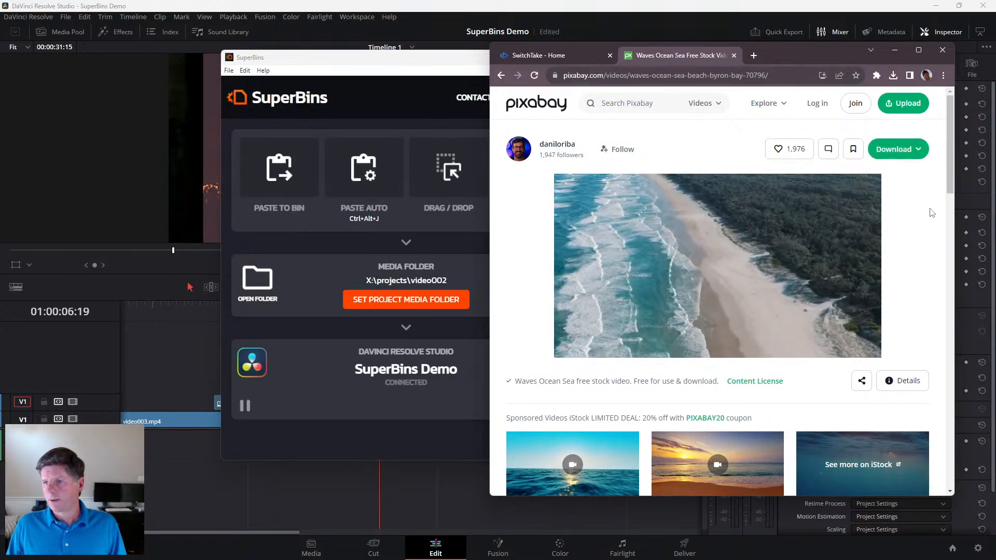
click(891, 150)
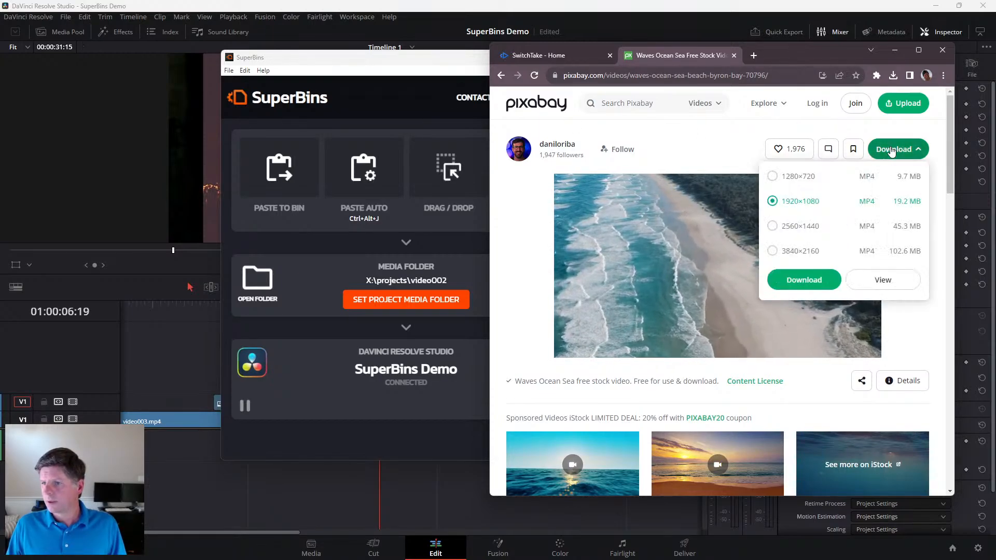
click(804, 279)
- Minimize SuperBins, return to Resolve and play the waves clip on the timeline from 01:00:30:03
click(467, 100)
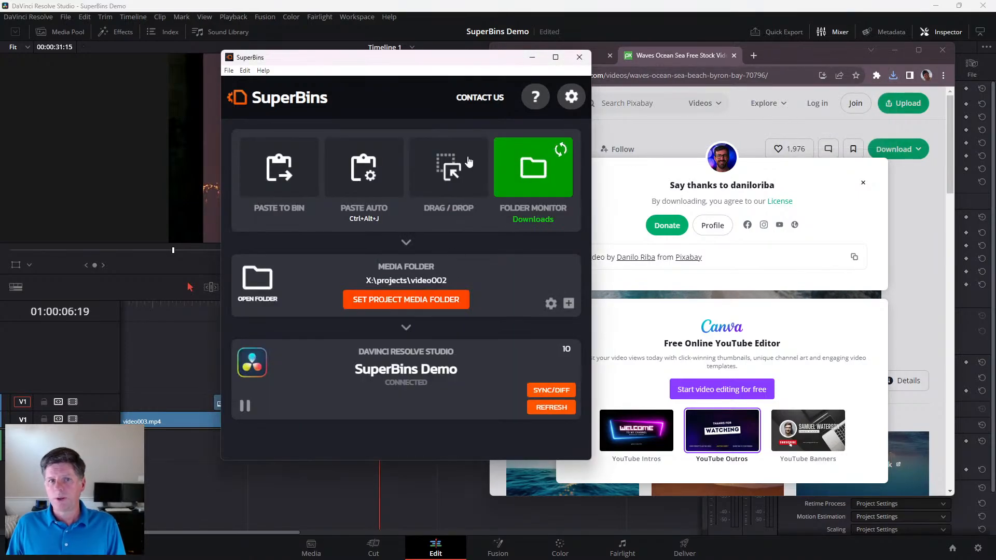
click(532, 58)
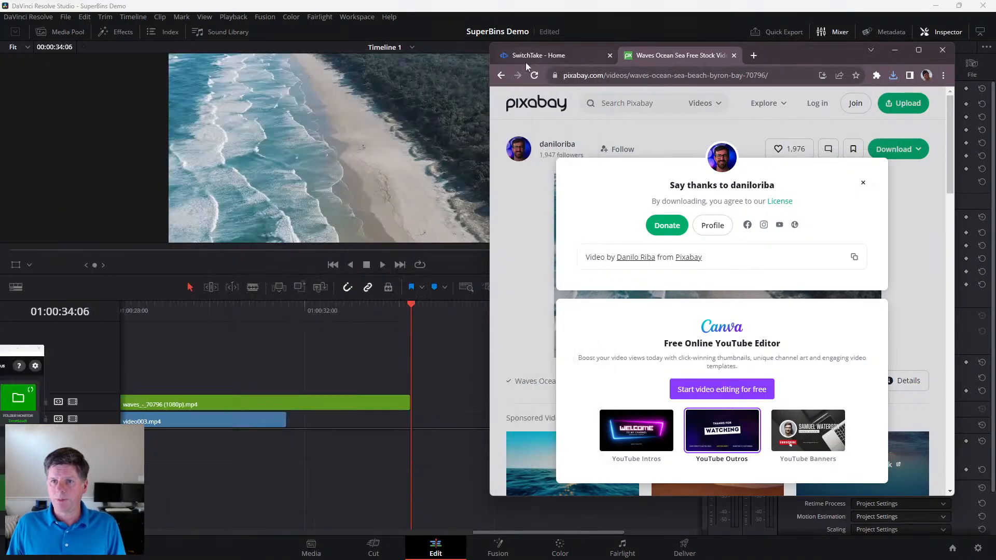
click(297, 344)
click(277, 312)
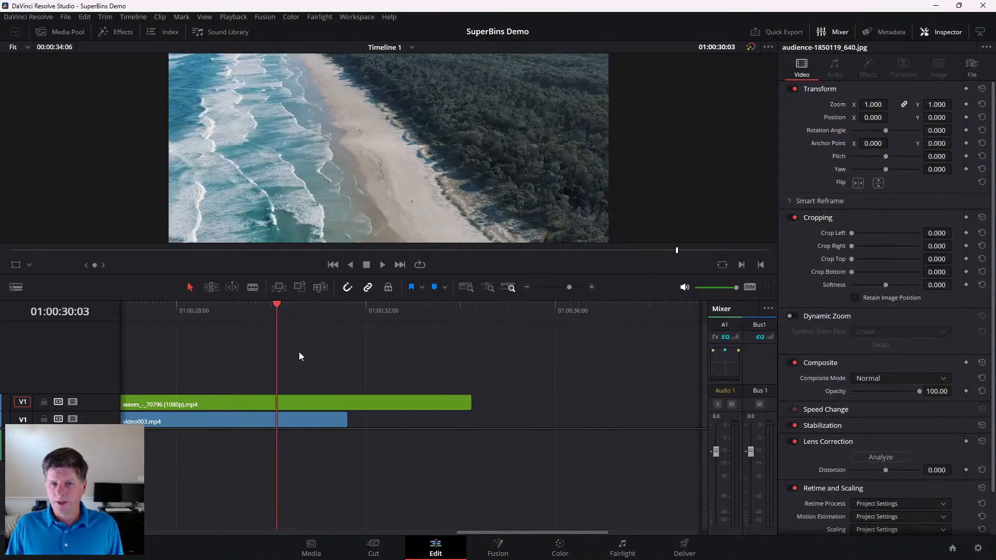
key(space)
scroll(299, 352, down, 10)
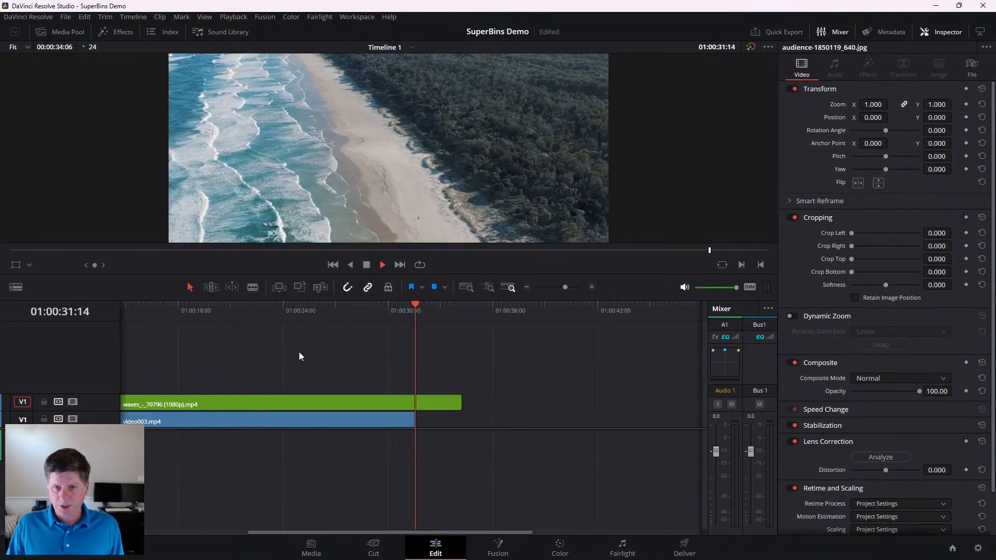
scroll(266, 353, up, 1)
- Shift the waves clip later on Video 2 and trim its end to match the end of video003.mp4 at 01:00:31:15
drag(173, 399, 188, 397)
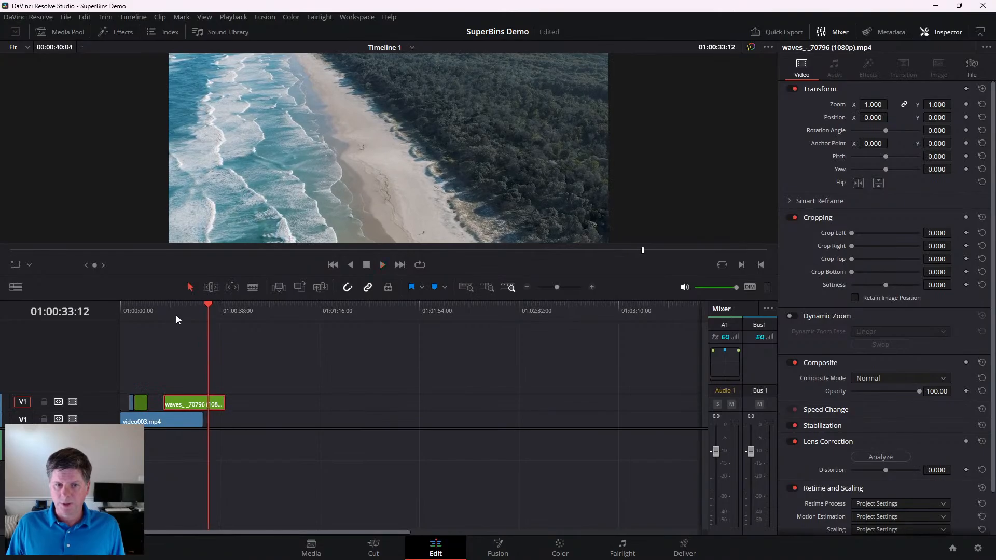
drag(176, 314, 188, 315)
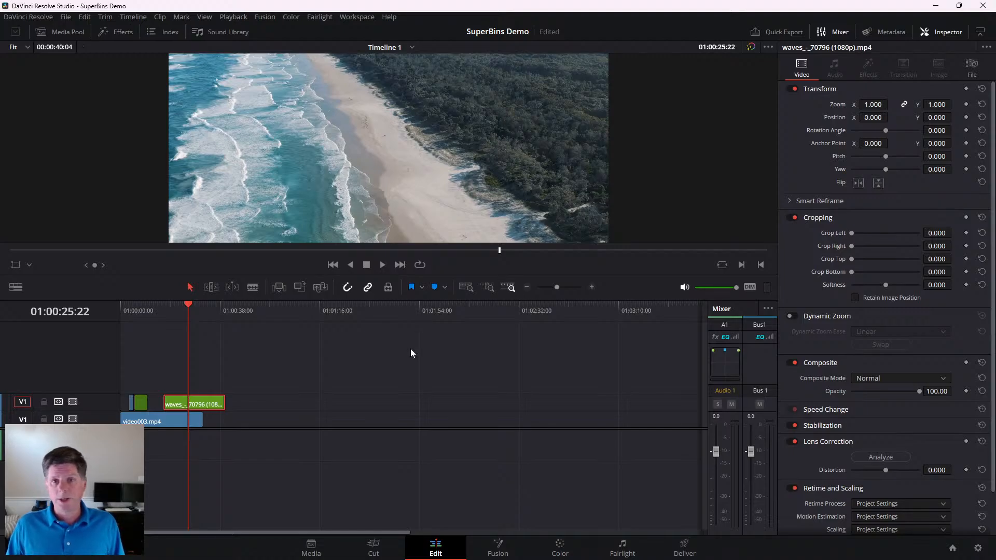
drag(222, 402, 201, 403)
- Switch to SuperBins and position its window over Resolve so that all its controls are in view beside the Pixabay page
key(alt+Tab)
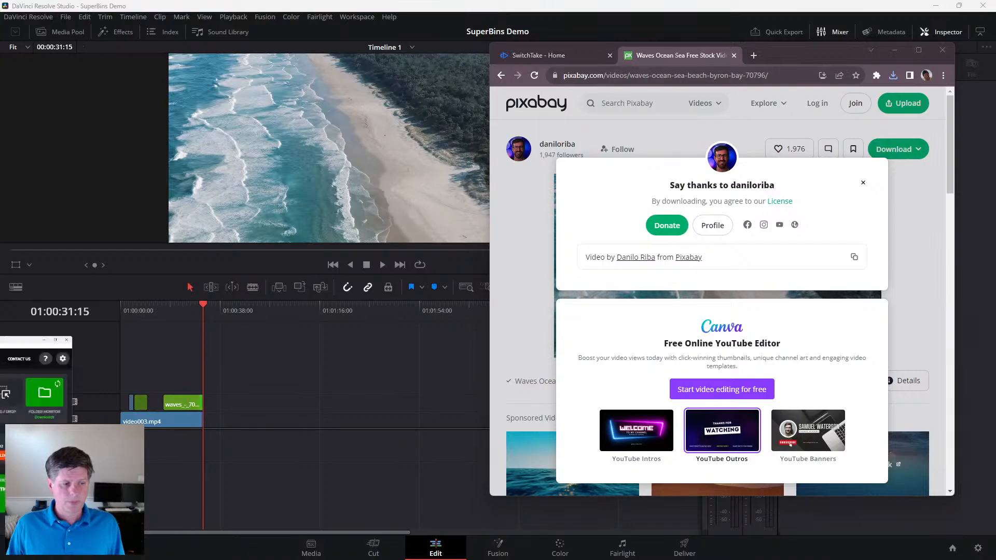
drag(23, 339, 544, 45)
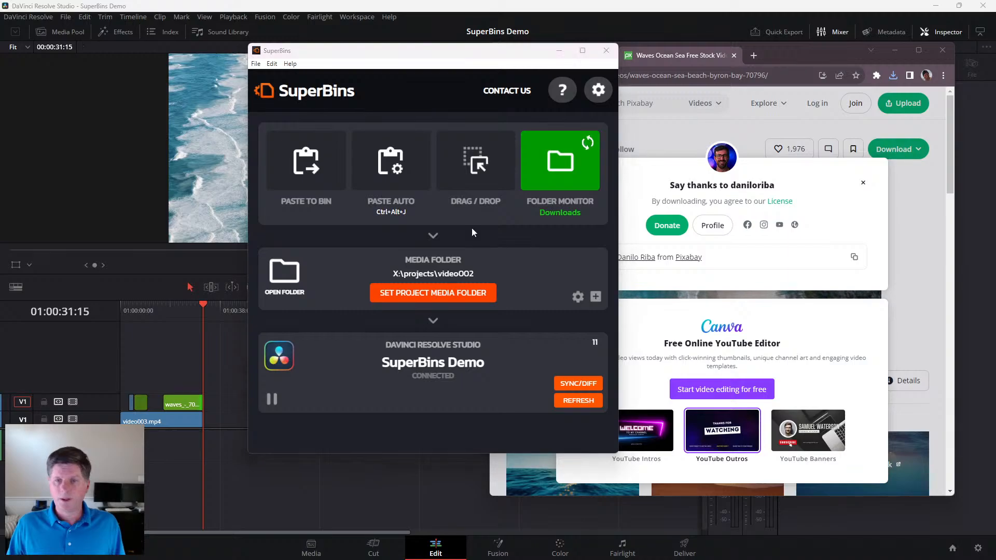
click(457, 59)
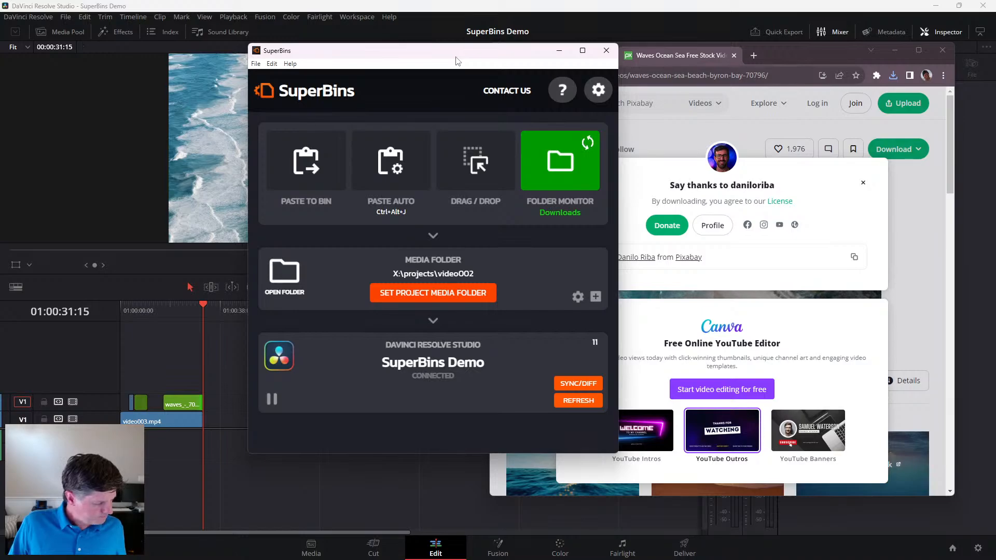
drag(434, 60, 371, 43)
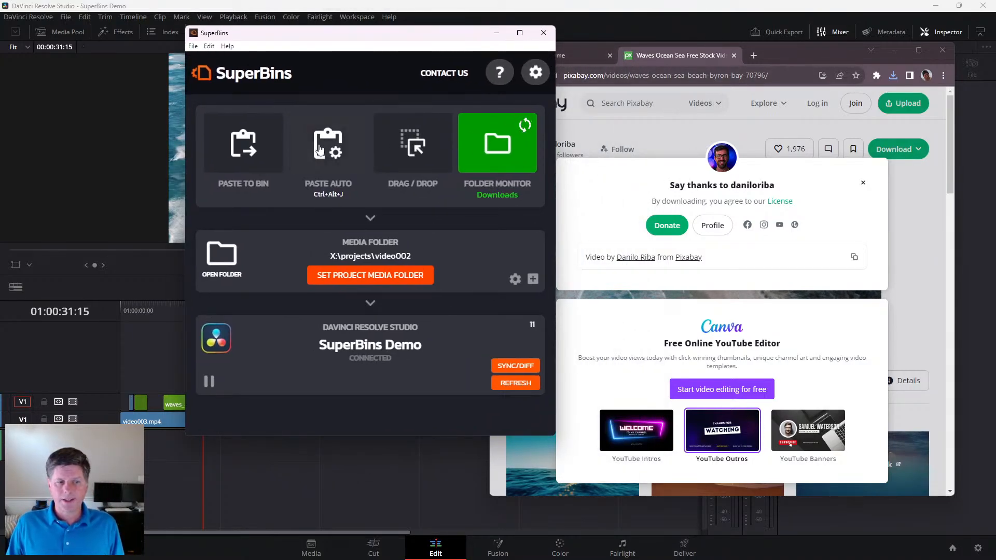
drag(409, 38, 405, 39)
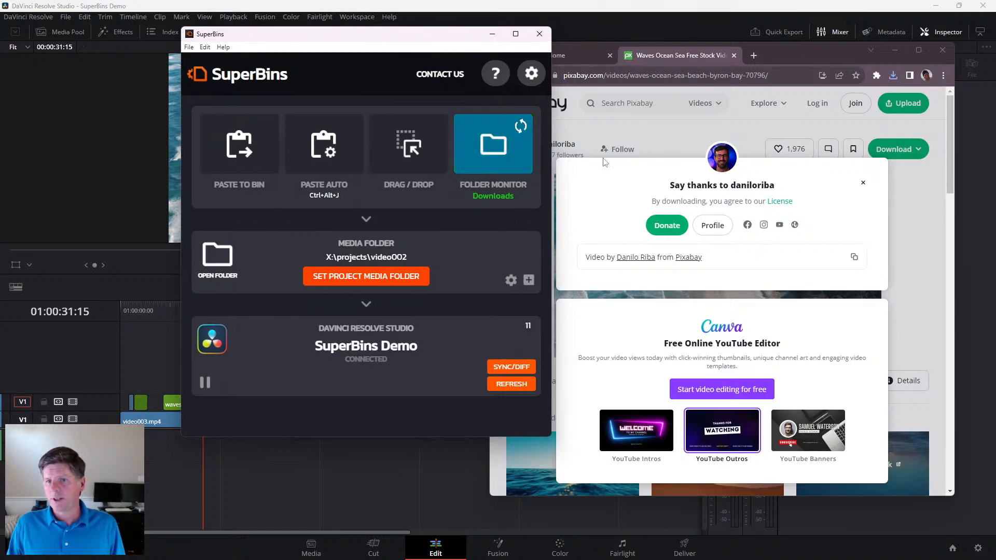
click(504, 368)
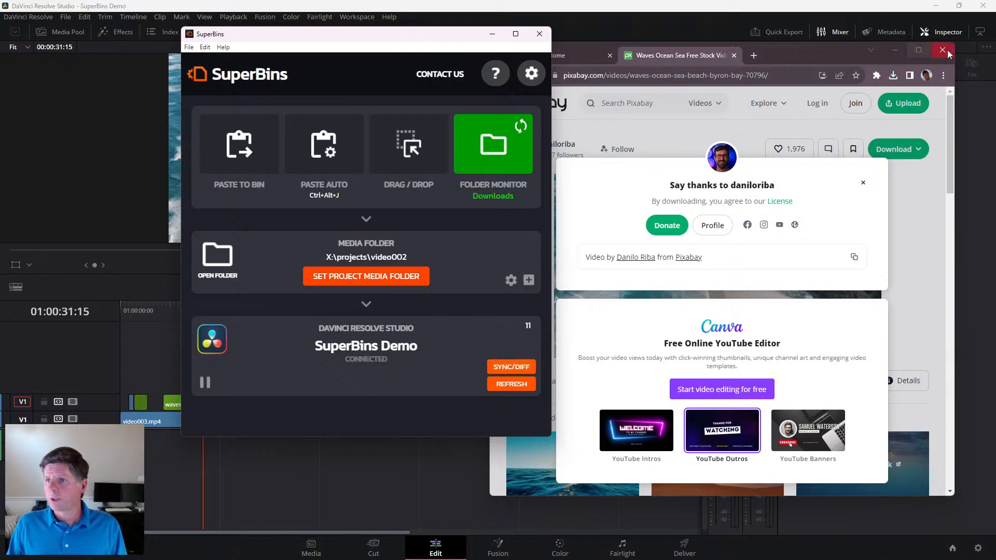
- Minimize the browser and arrange the Images folder window beside the SuperBins window over Resolve
click(900, 52)
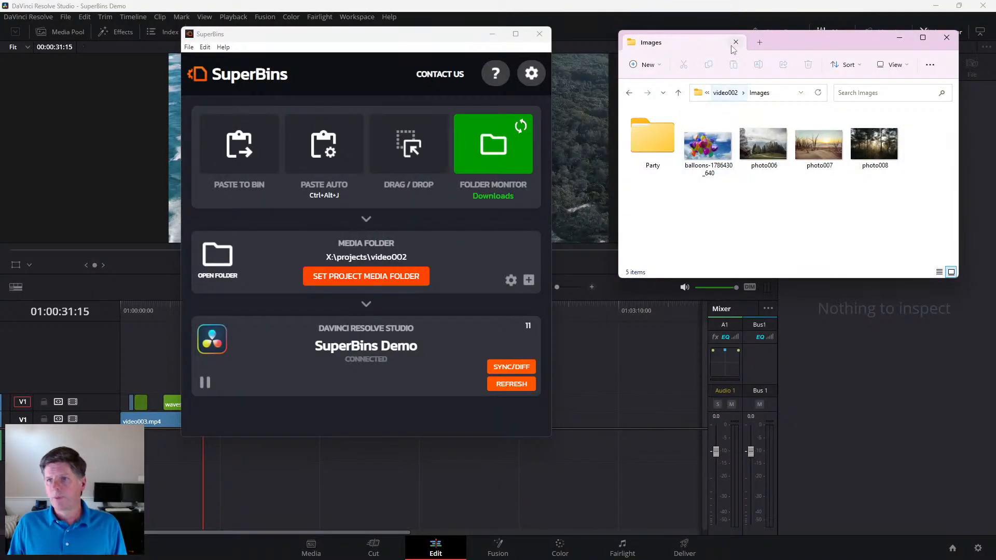
drag(774, 44, 791, 42)
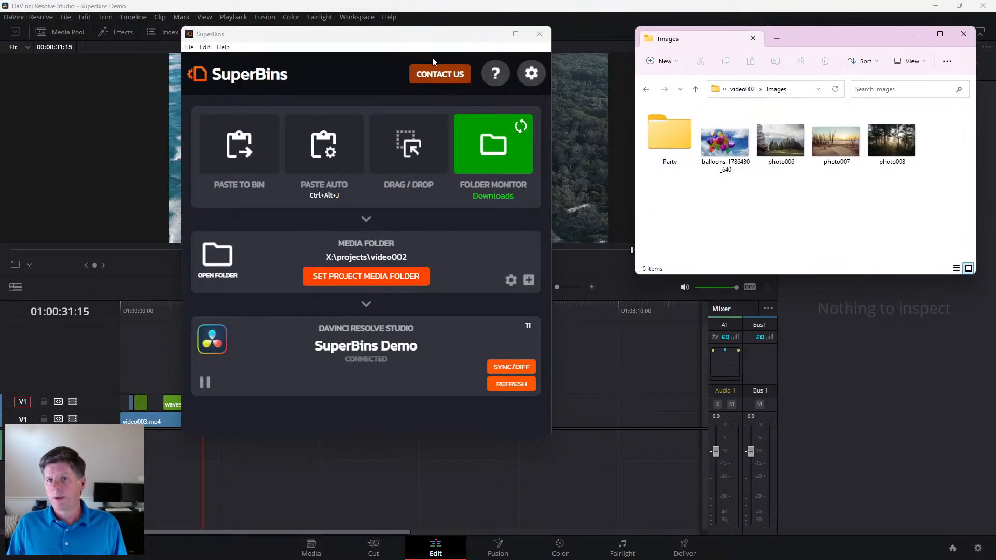
drag(431, 61, 479, 128)
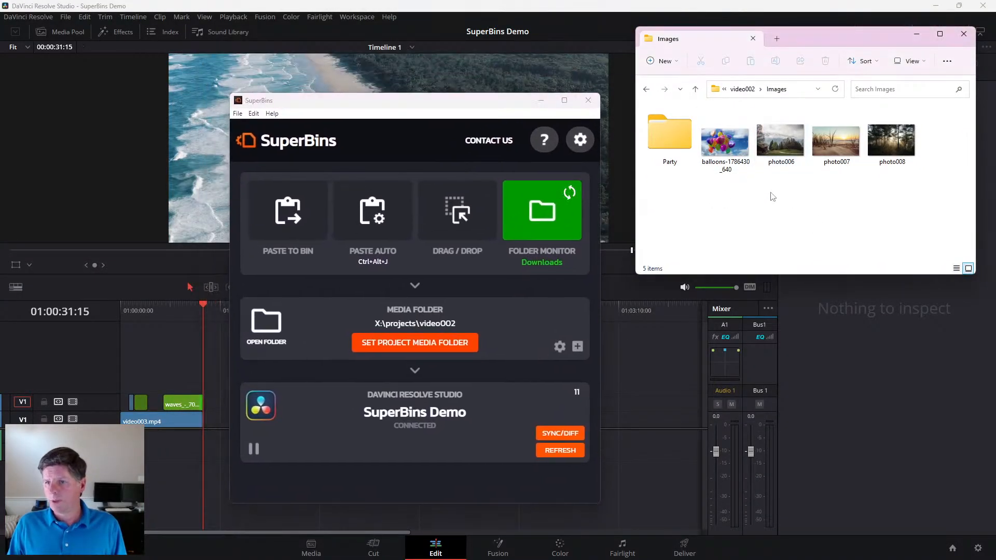
drag(851, 184, 800, 198)
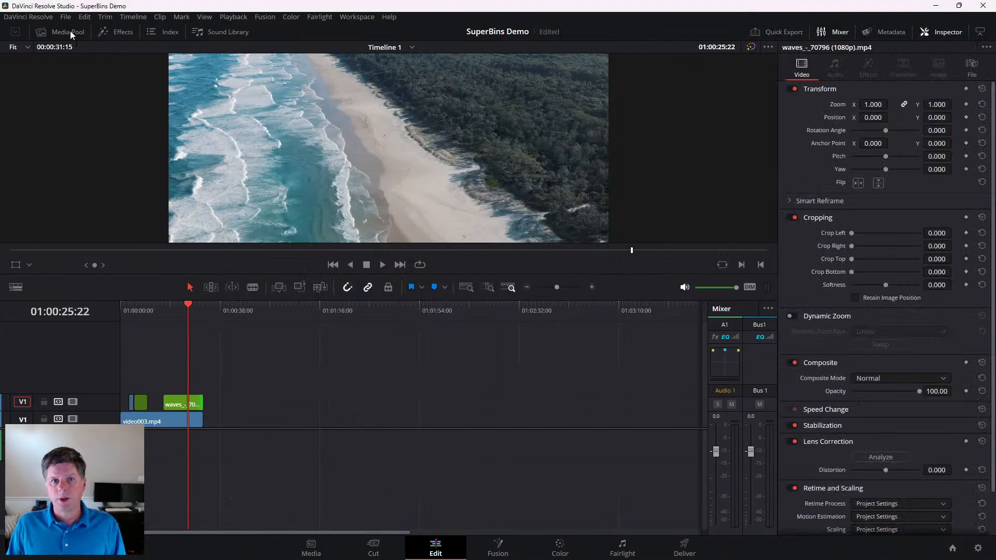
- Delete the audience, birthday and party images from the Images/Party/Fun bin in the media pool
click(65, 31)
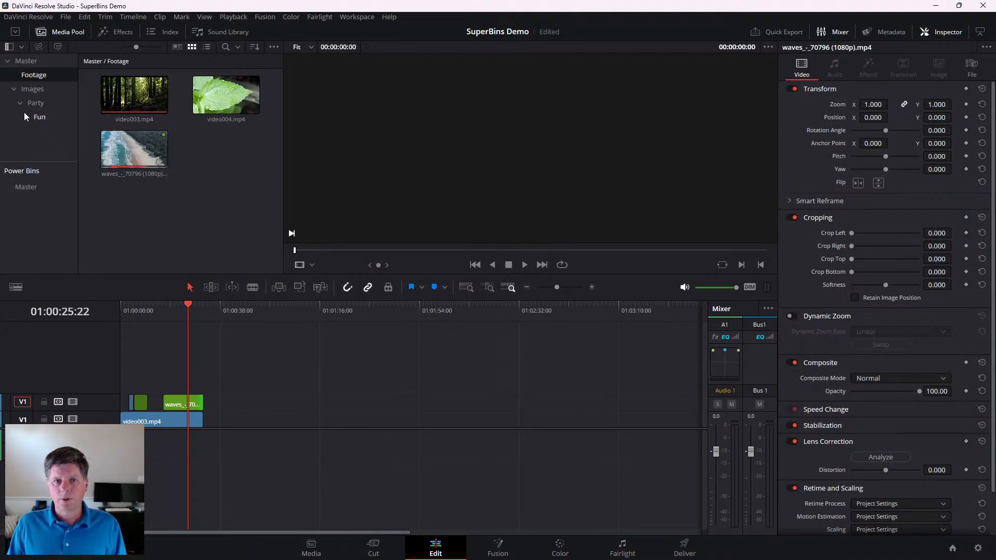
click(39, 116)
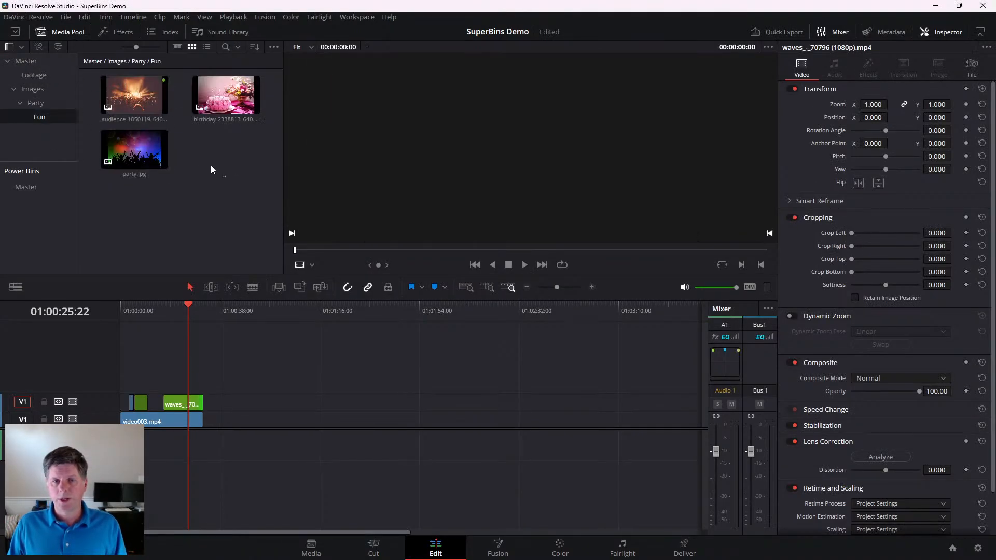
drag(211, 165, 141, 95)
click(203, 147)
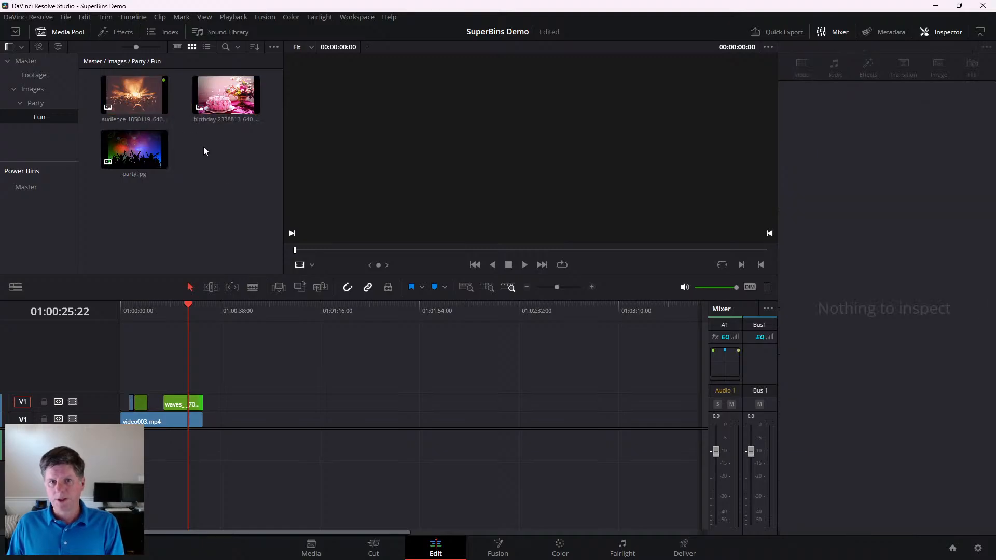
drag(227, 169, 147, 94)
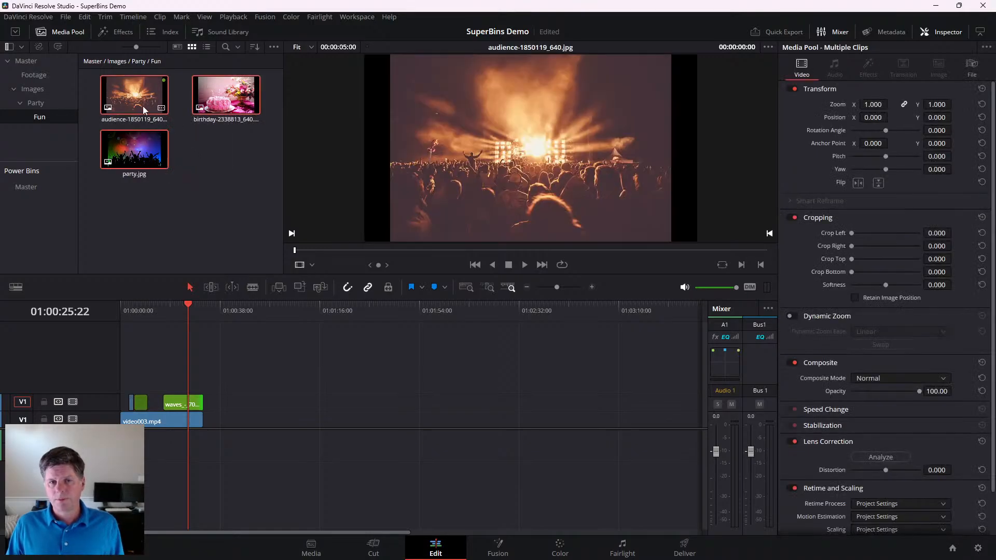
right_click(144, 108)
right_click(119, 85)
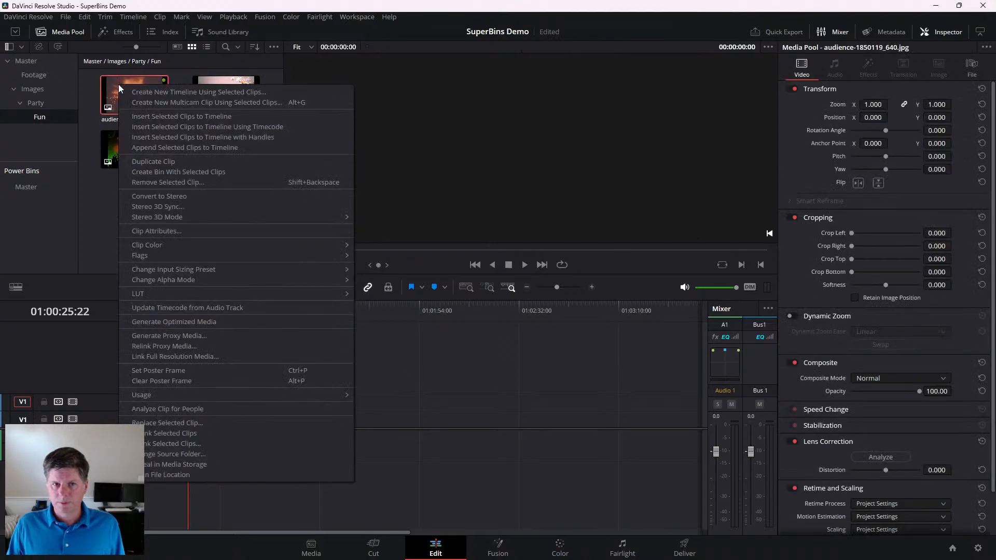
click(118, 86)
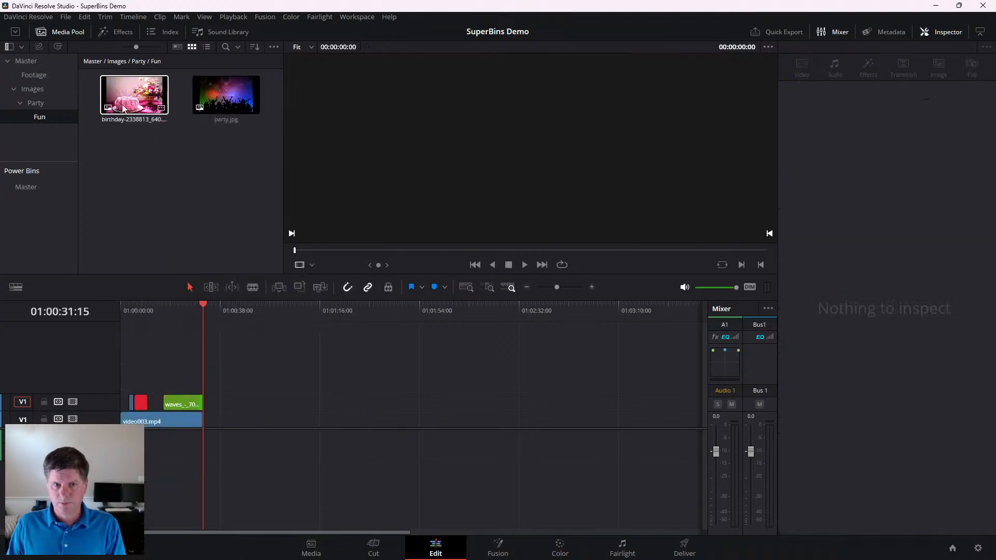
click(124, 107)
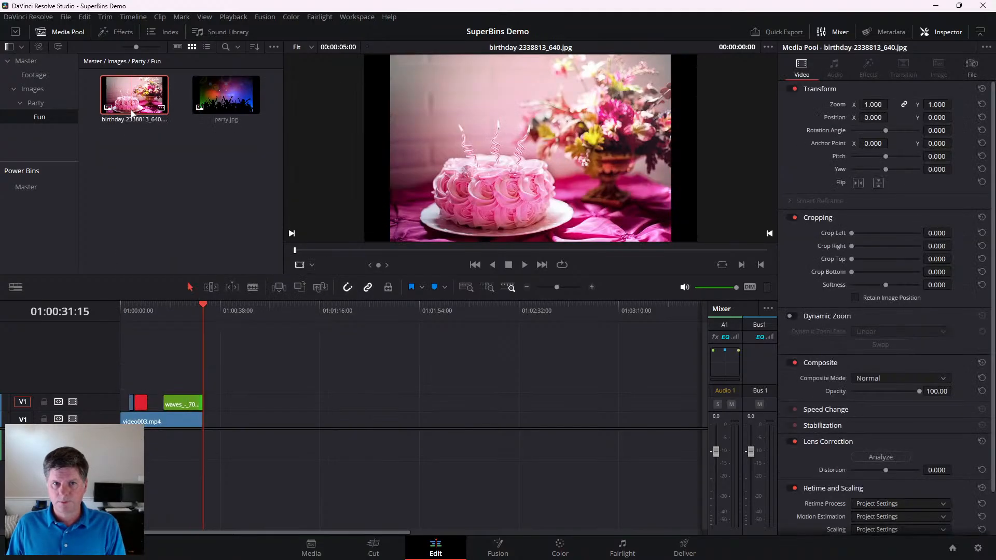
key(Delete)
click(116, 101)
key(Delete)
- Bring the Images folder and SuperBins windows over Resolve side by side, and open the SuperBins file comparison between media folder and project
key(alt+Tab)
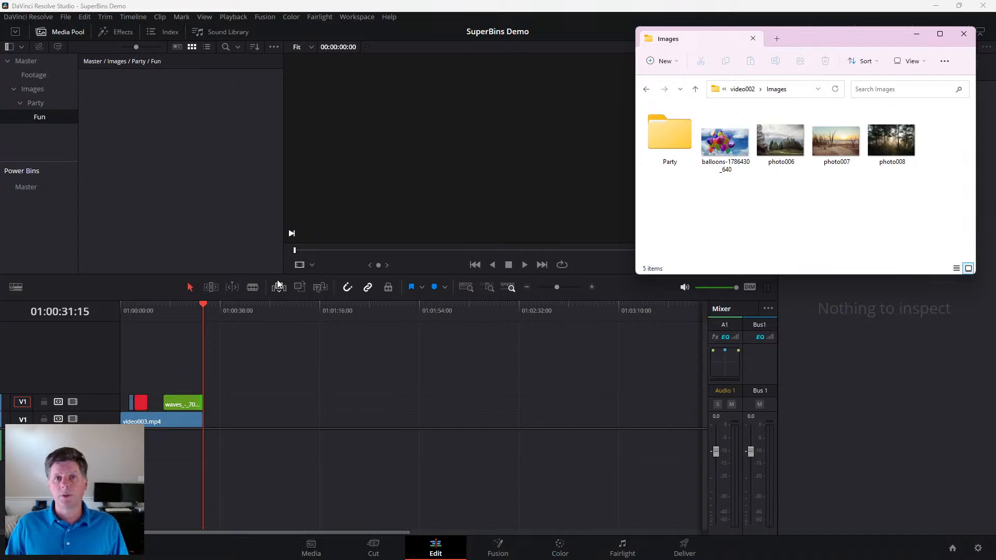
key(alt+Tab)
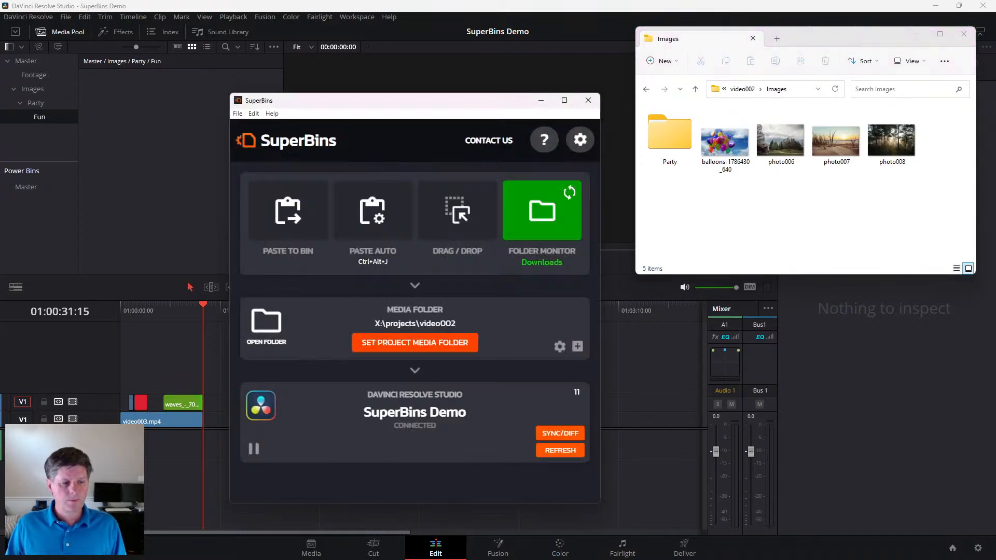
drag(460, 104, 484, 72)
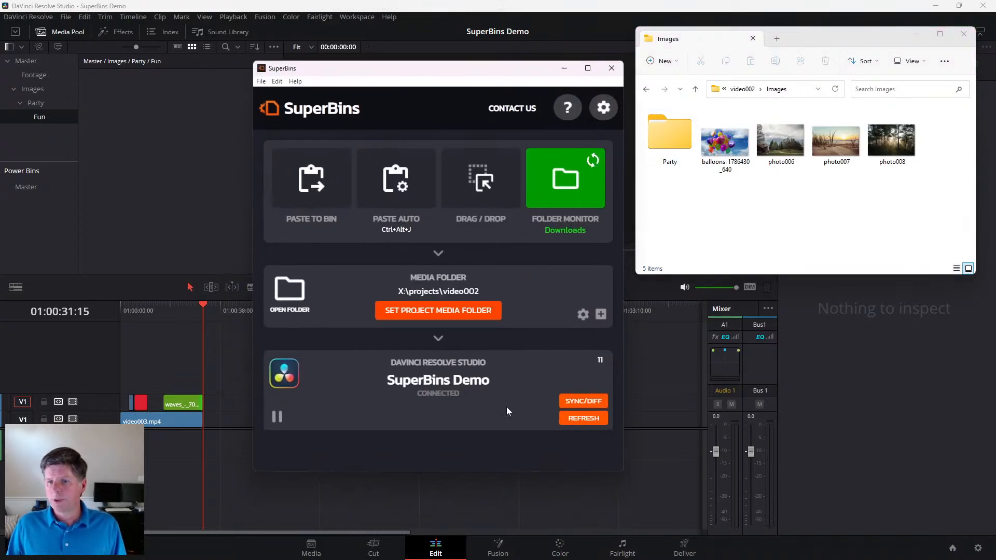
click(582, 402)
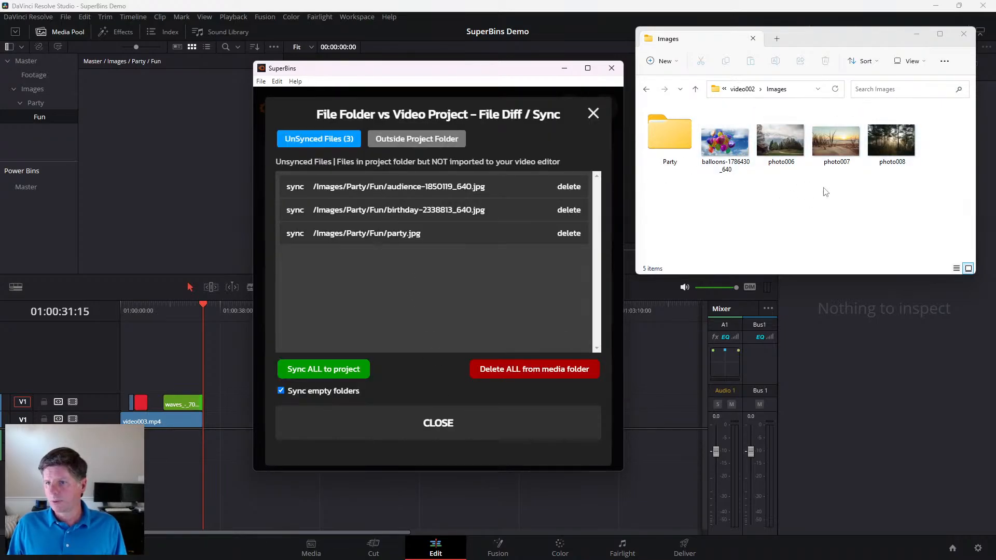
- Open the Party/Fun subfolder in the Images folder window to compare its files with the unsynced list
click(674, 147)
double_click(674, 147)
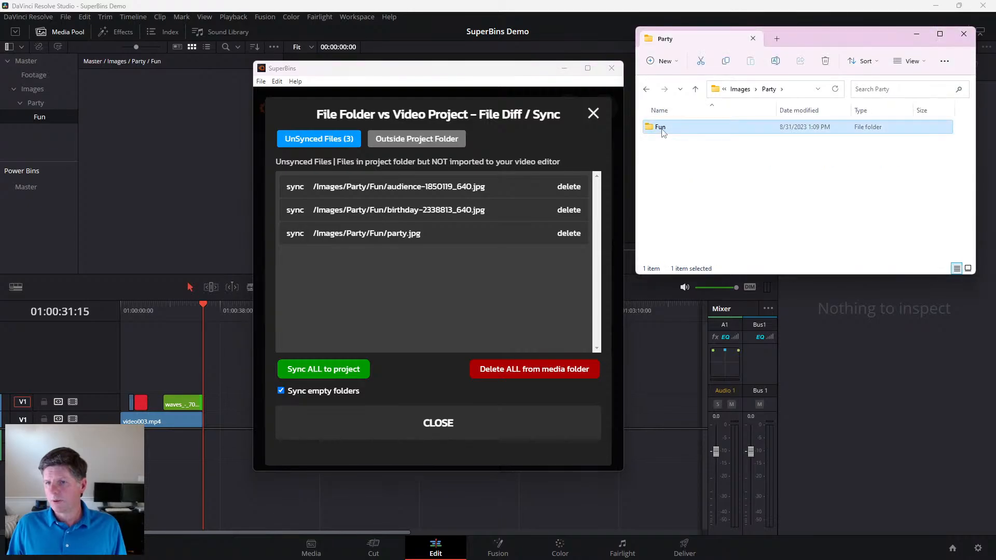
double_click(659, 126)
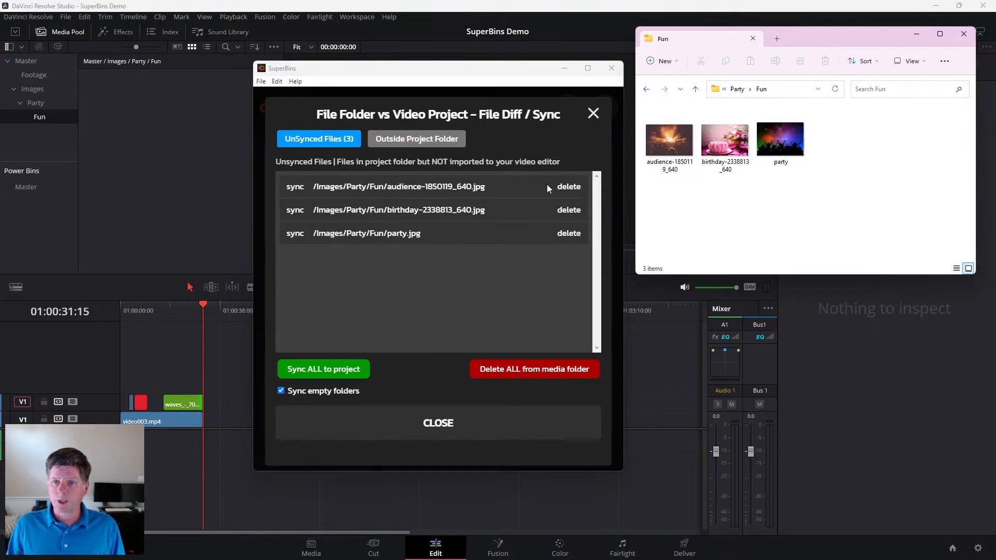
- Sync all unsynced files from the media folder to the video project and close the file comparison
click(336, 376)
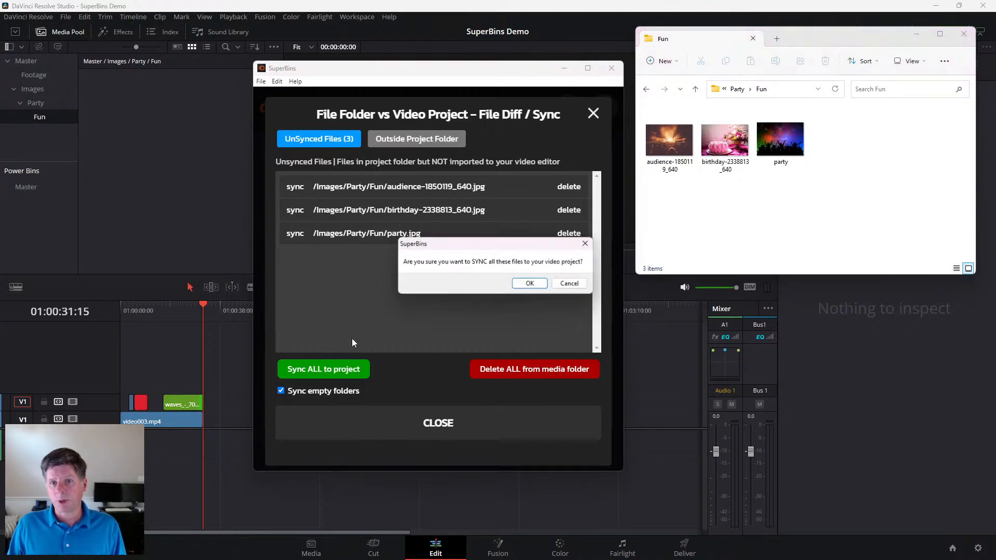
click(539, 285)
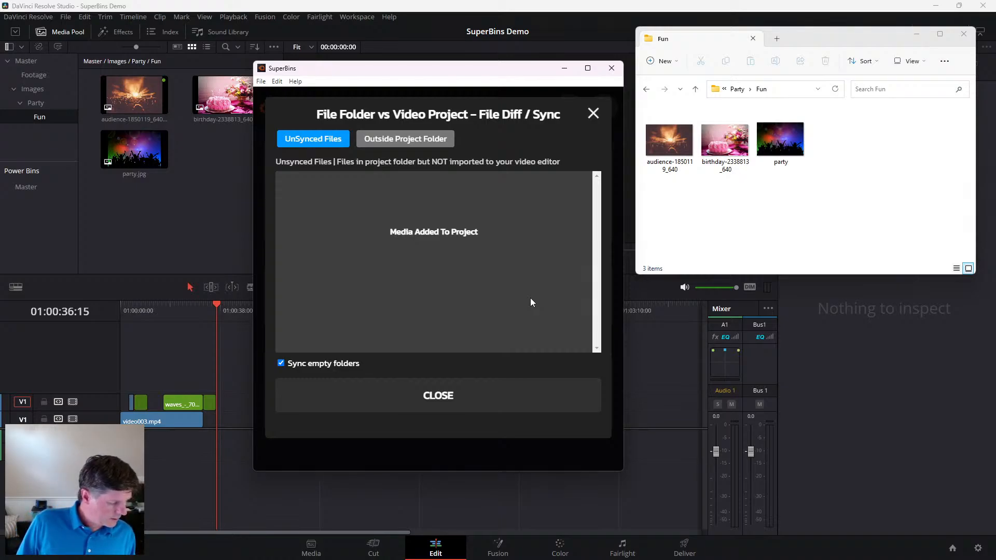
click(444, 402)
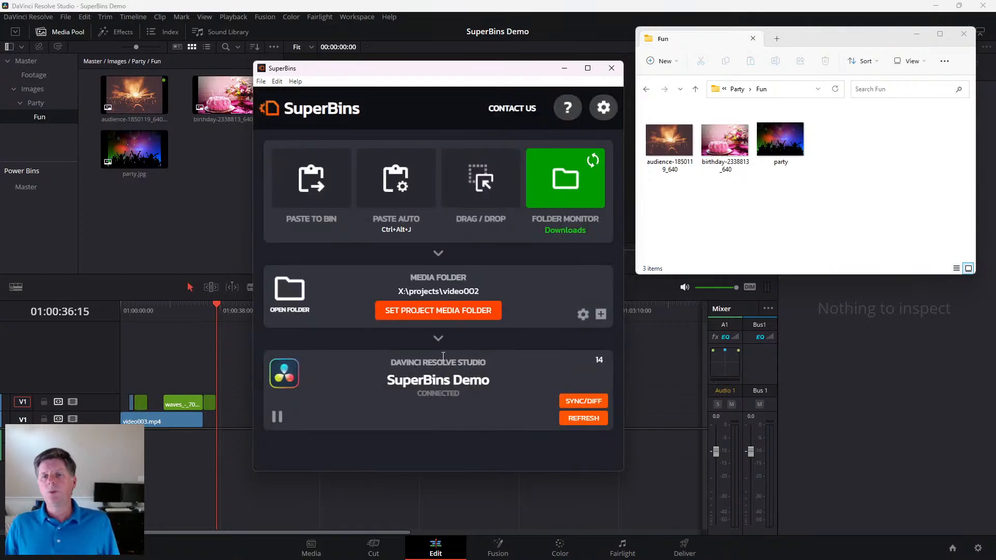